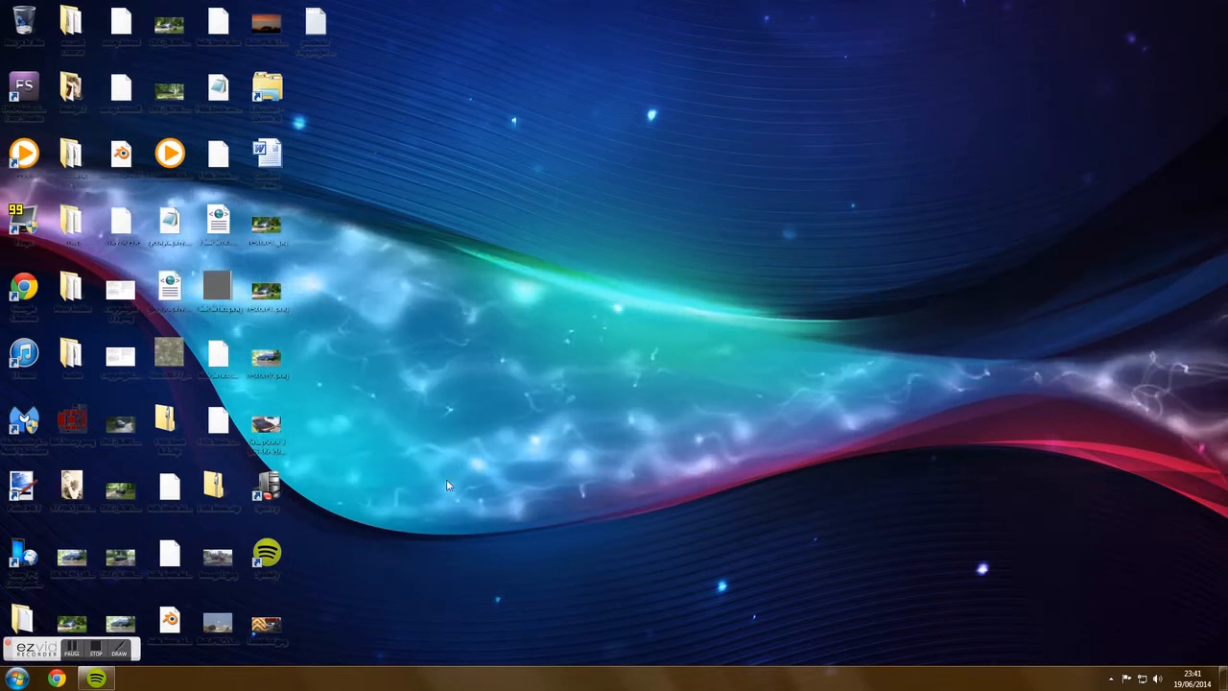
# Launch Rigs of Rods and load the Simple Test Terrain.
pyautogui.click(16, 678)
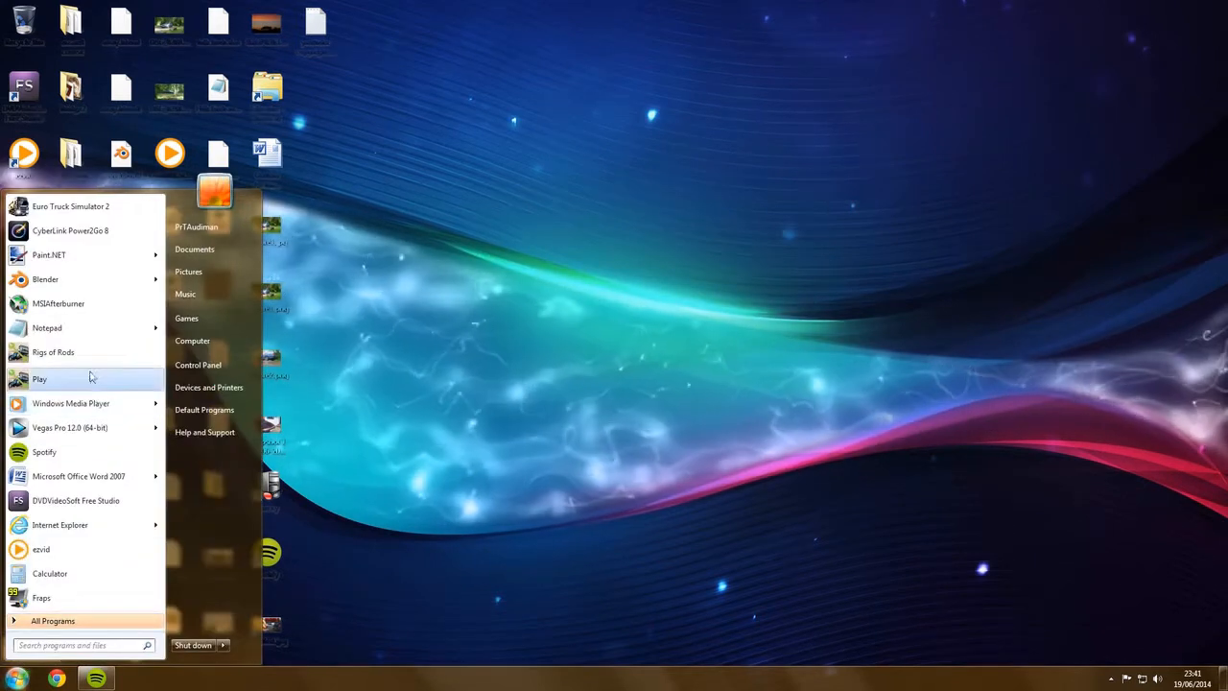
pyautogui.click(40, 378)
pyautogui.click(582, 509)
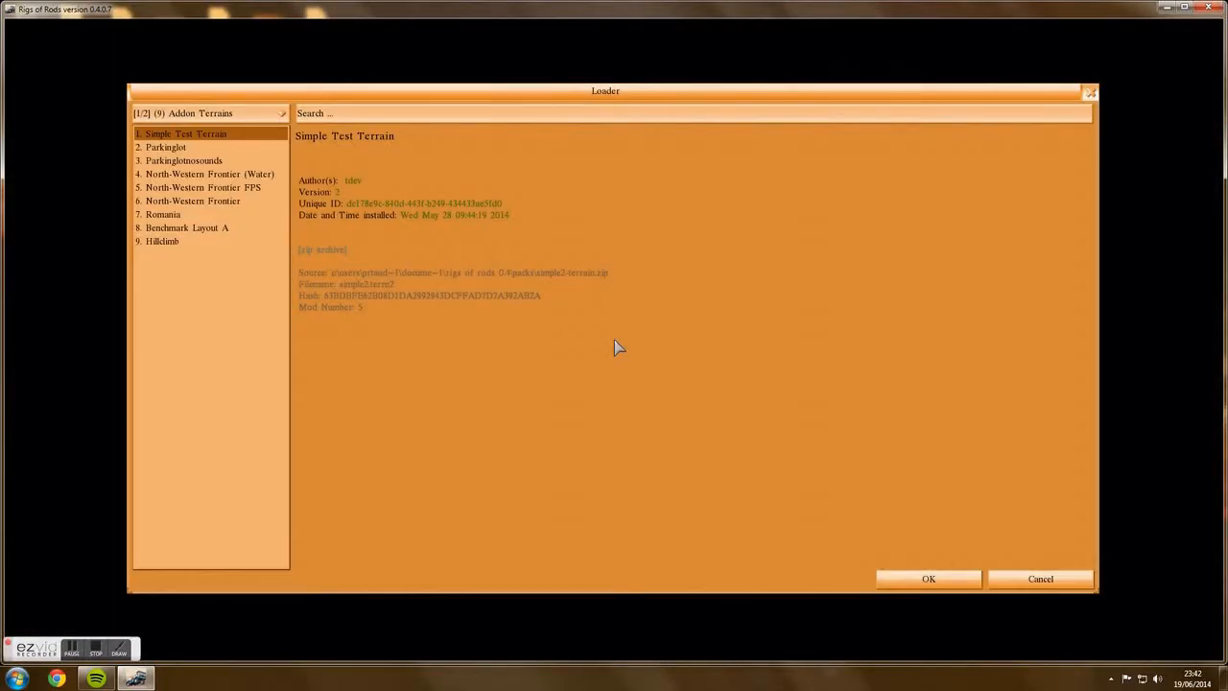
pyautogui.press('Return')
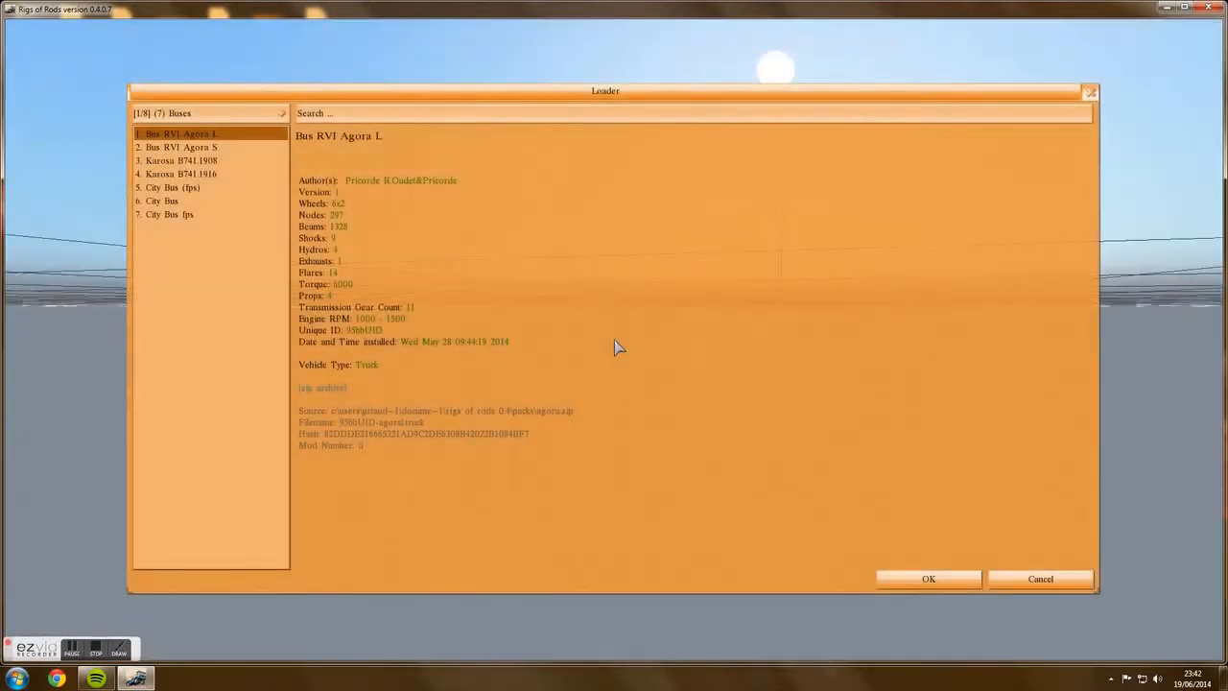
# Spawn the 2006 Chevy Silverado 2500 EXT Cab from the Fresh vehicle category.
pyautogui.press('Left')
pyautogui.press('Up')
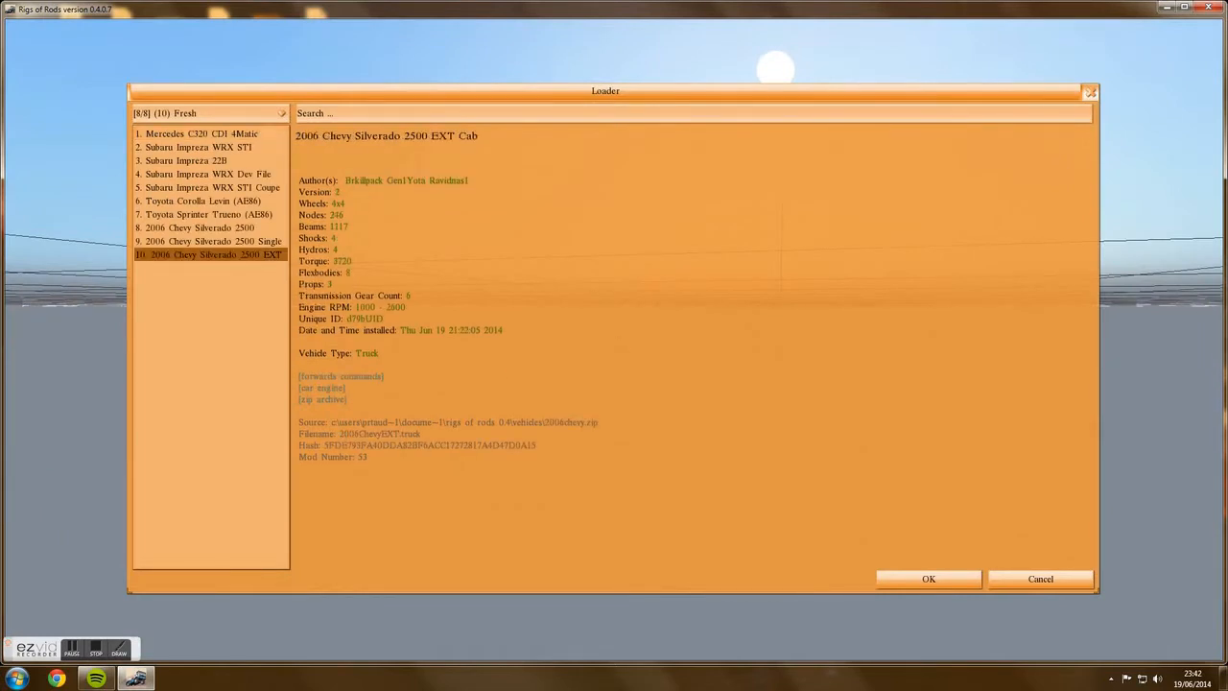
pyautogui.press('Return')
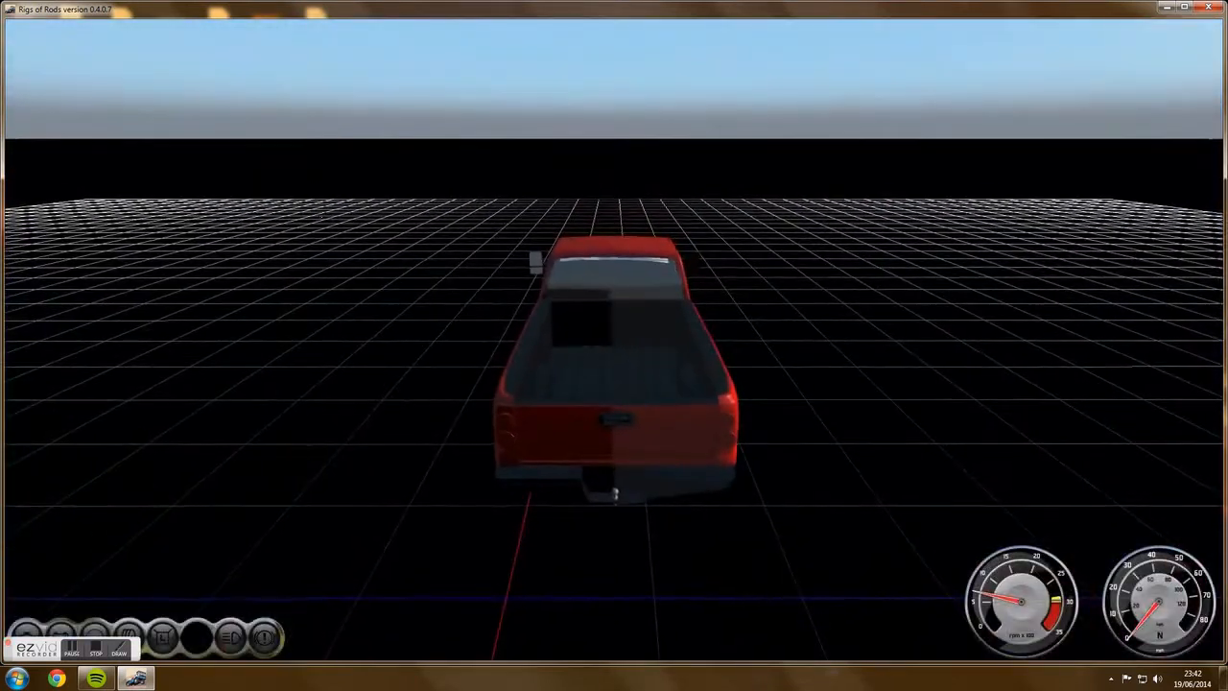
# Examine the red pickup's paintwork from the front, sides, rear and above, and exit the game.
pyautogui.press('KP_7')
pyautogui.press('KP_6')
pyautogui.press('KP_7')
pyautogui.press('KP_6')
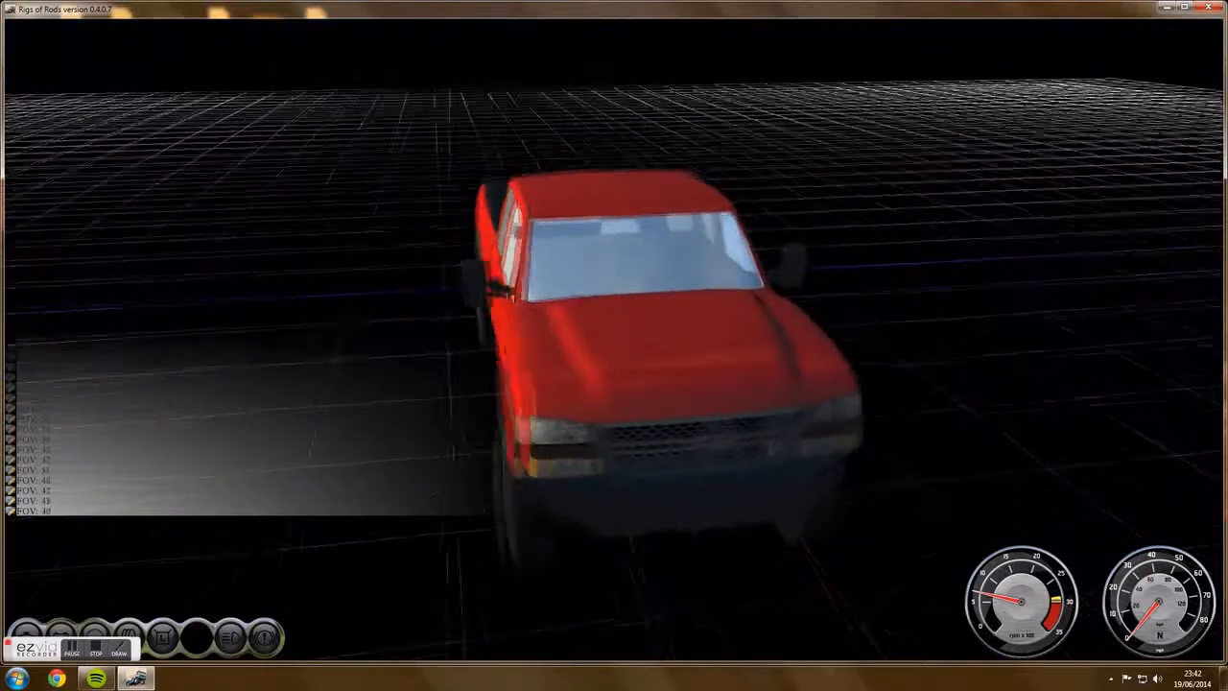
pyautogui.moveTo(615, 340); pyautogui.dragTo(615, 340)
pyautogui.scroll(3, 615, 346)
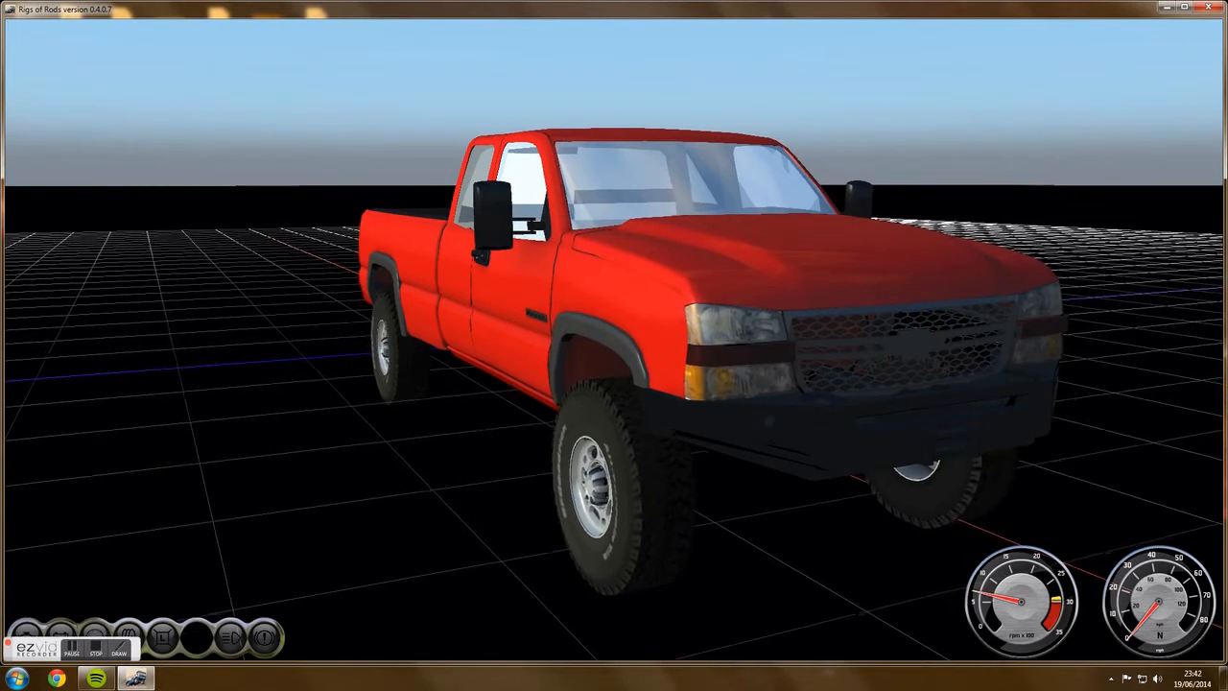
pyautogui.press('KP_4')
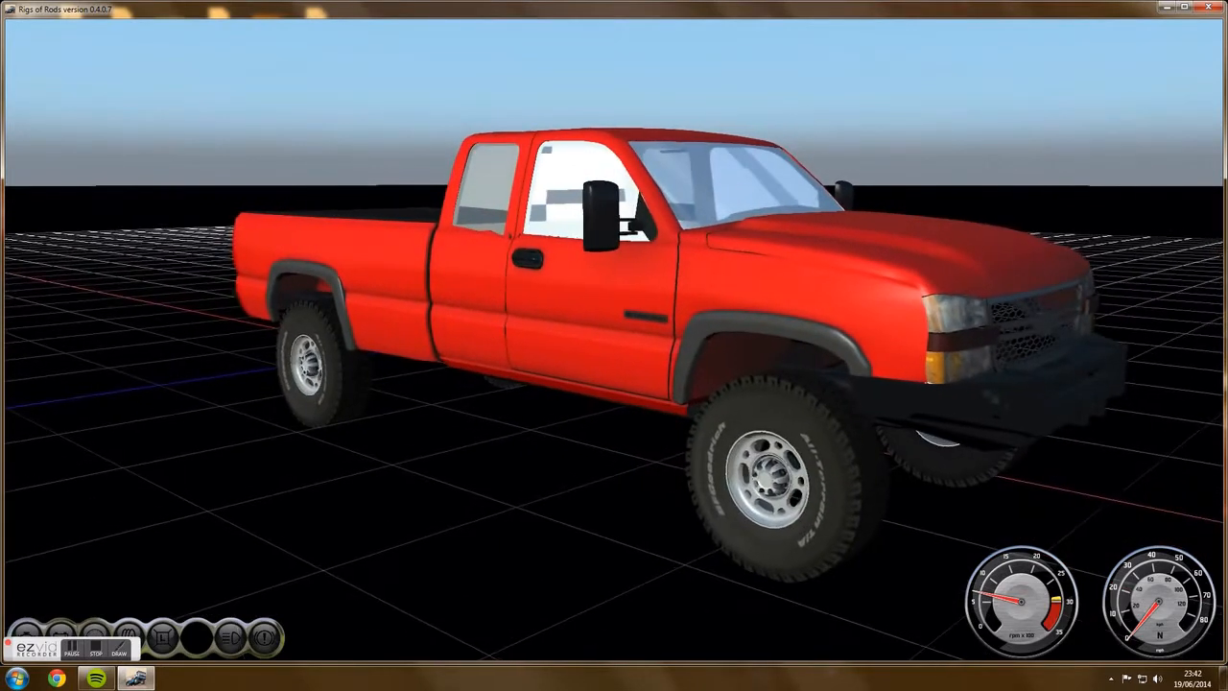
pyautogui.press('KP_6')
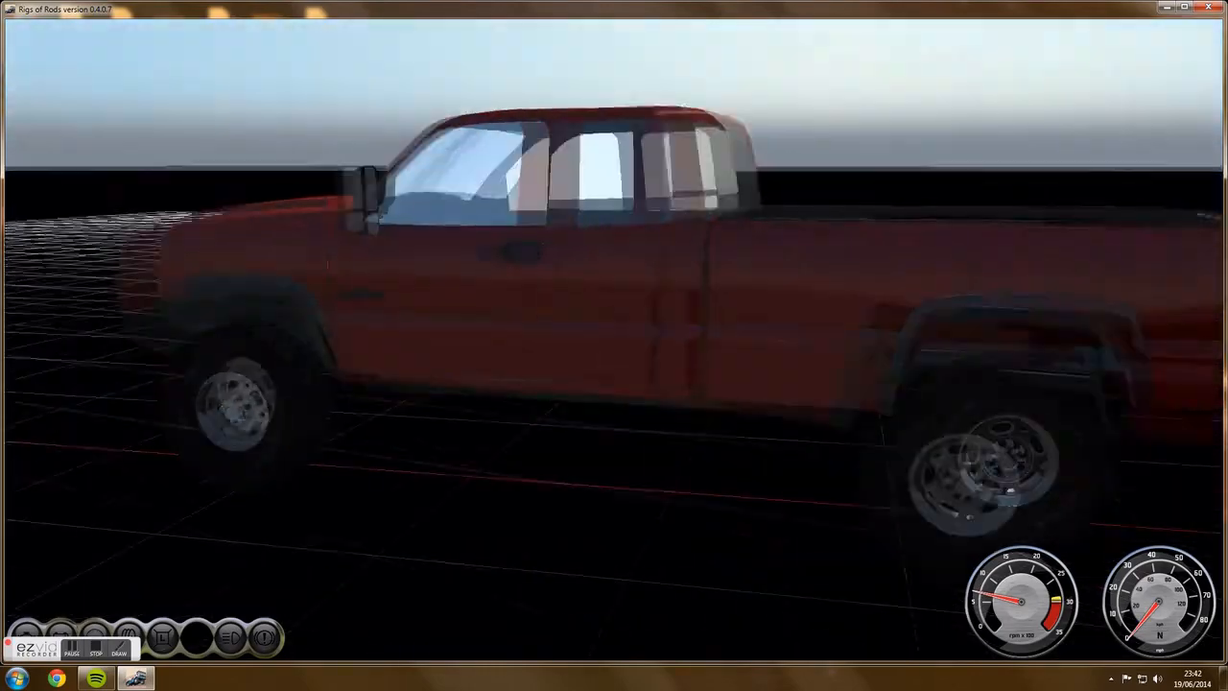
pyautogui.press('KP_8')
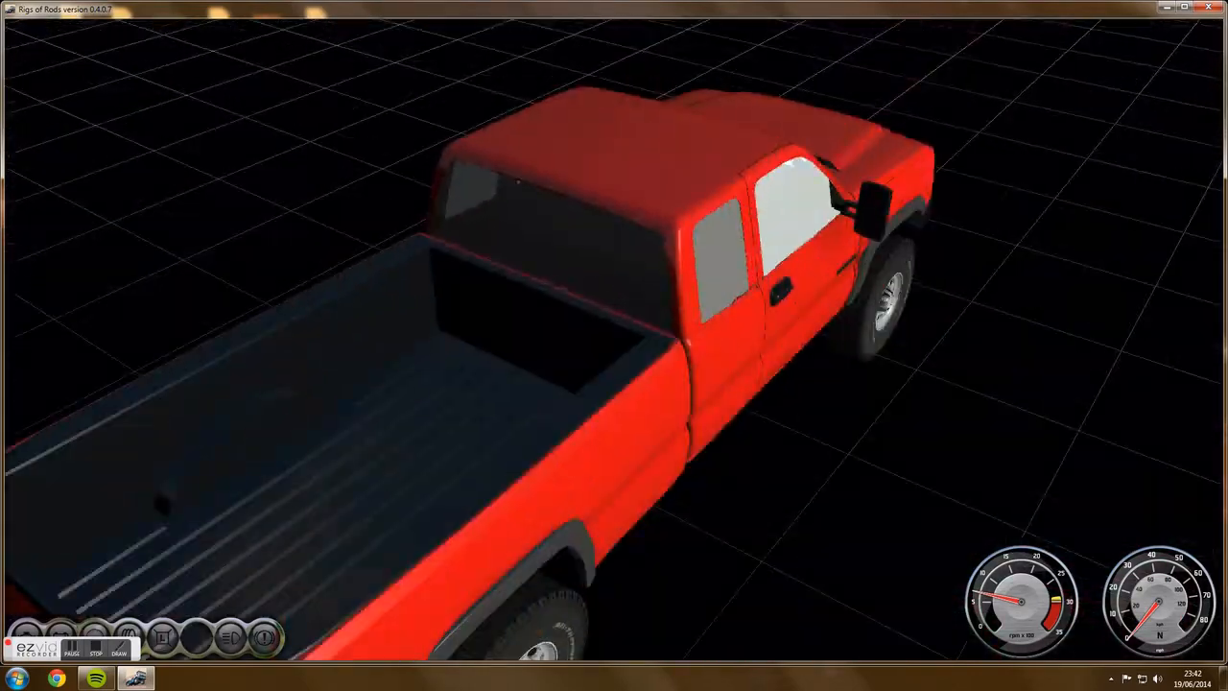
pyautogui.press('KP_2')
pyautogui.press('KP_2')
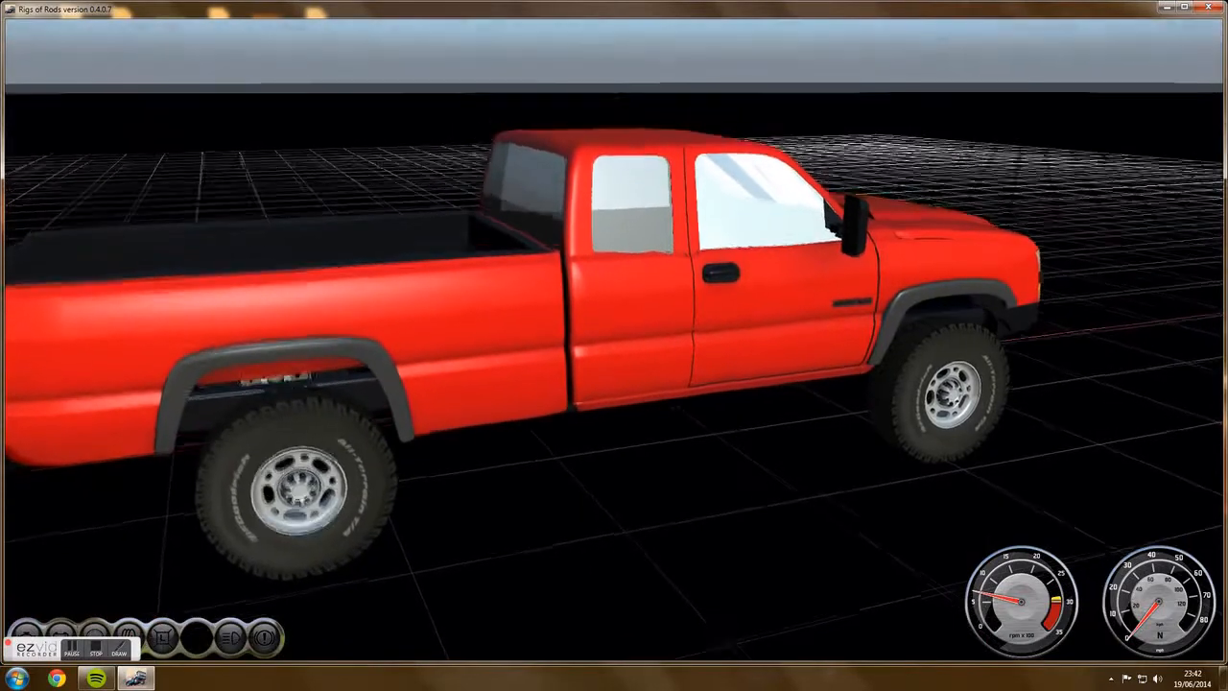
pyautogui.press('KP_4')
pyautogui.press('KP_2')
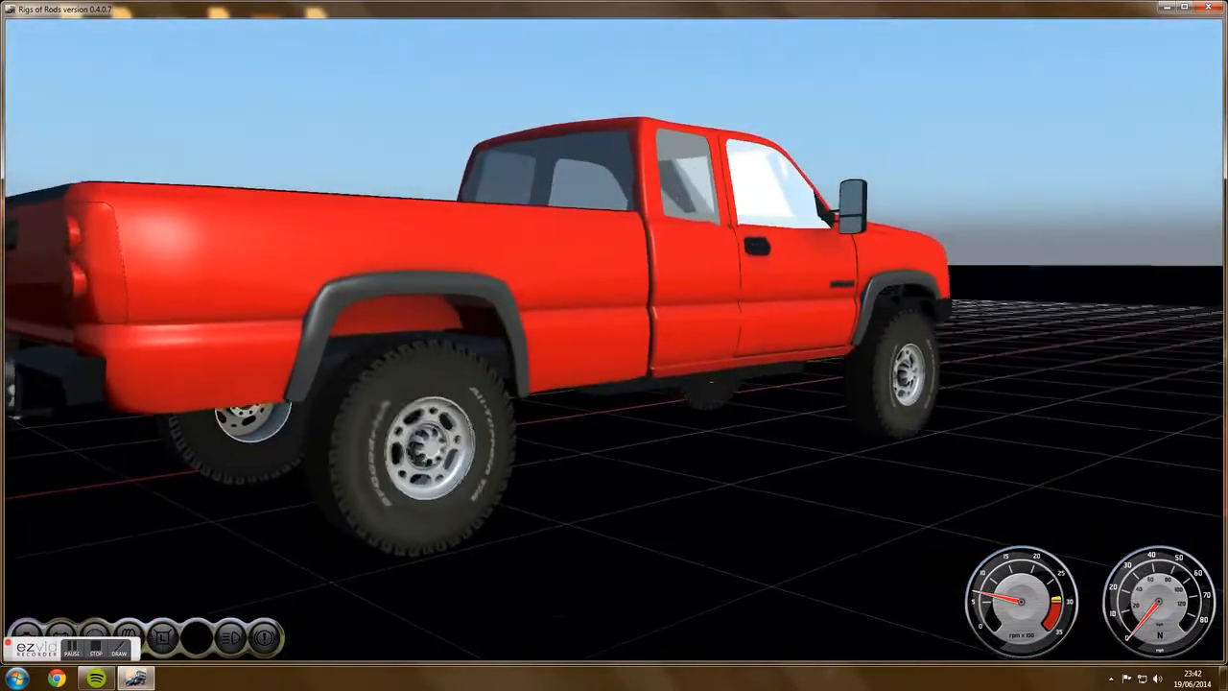
pyautogui.press('KP_6')
pyautogui.press('KP_6')
pyautogui.press('KP_8')
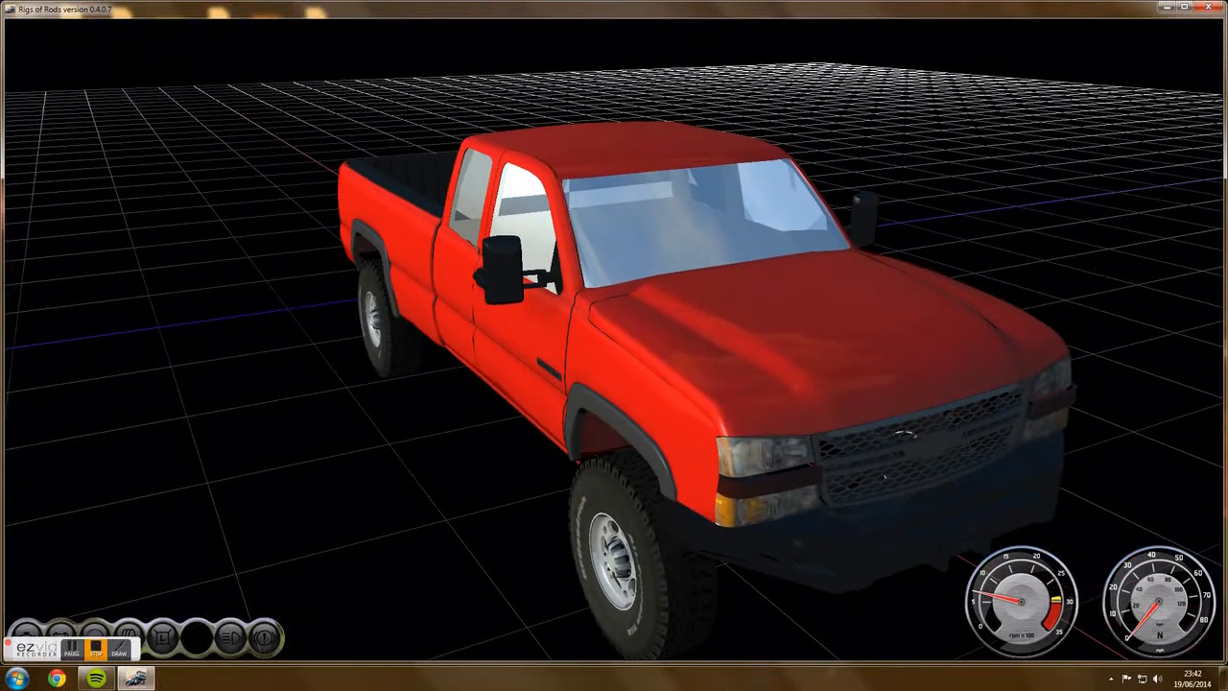
pyautogui.press('Escape')
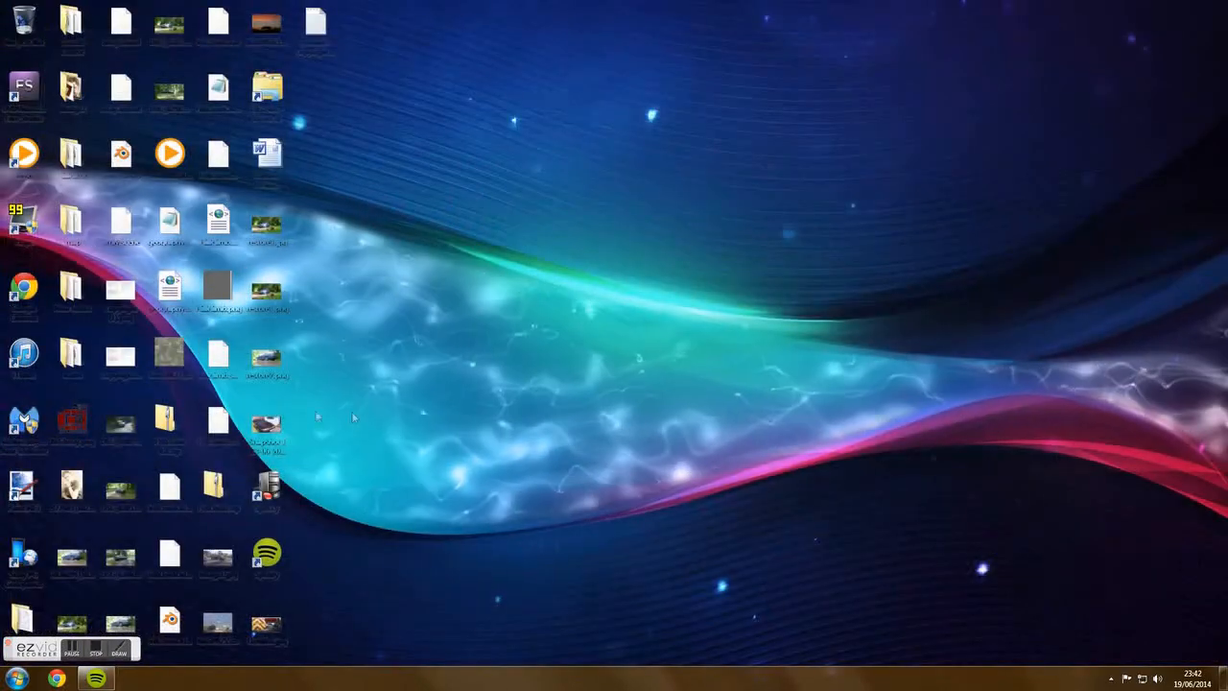
# Find 06Chevy.png in the Desktop folder through Windows Explorer and open it in Paint.NET.
pyautogui.click(17, 678)
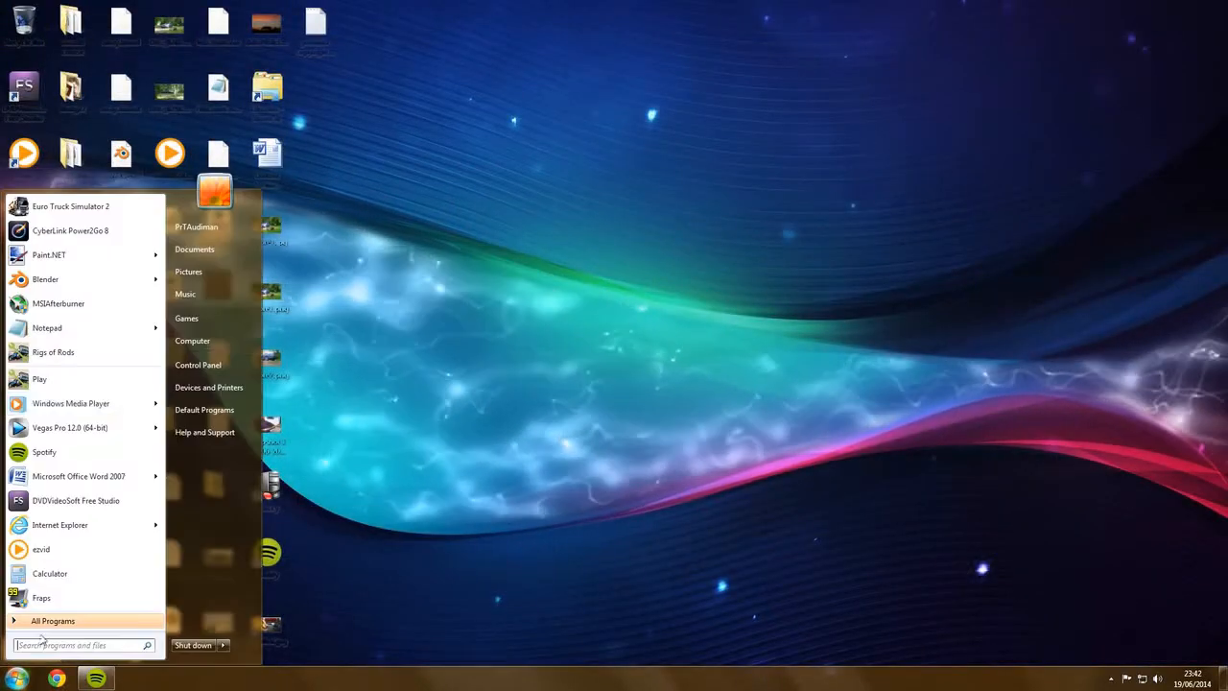
pyautogui.click(197, 246)
pyautogui.click(59, 109)
pyautogui.click(35, 95)
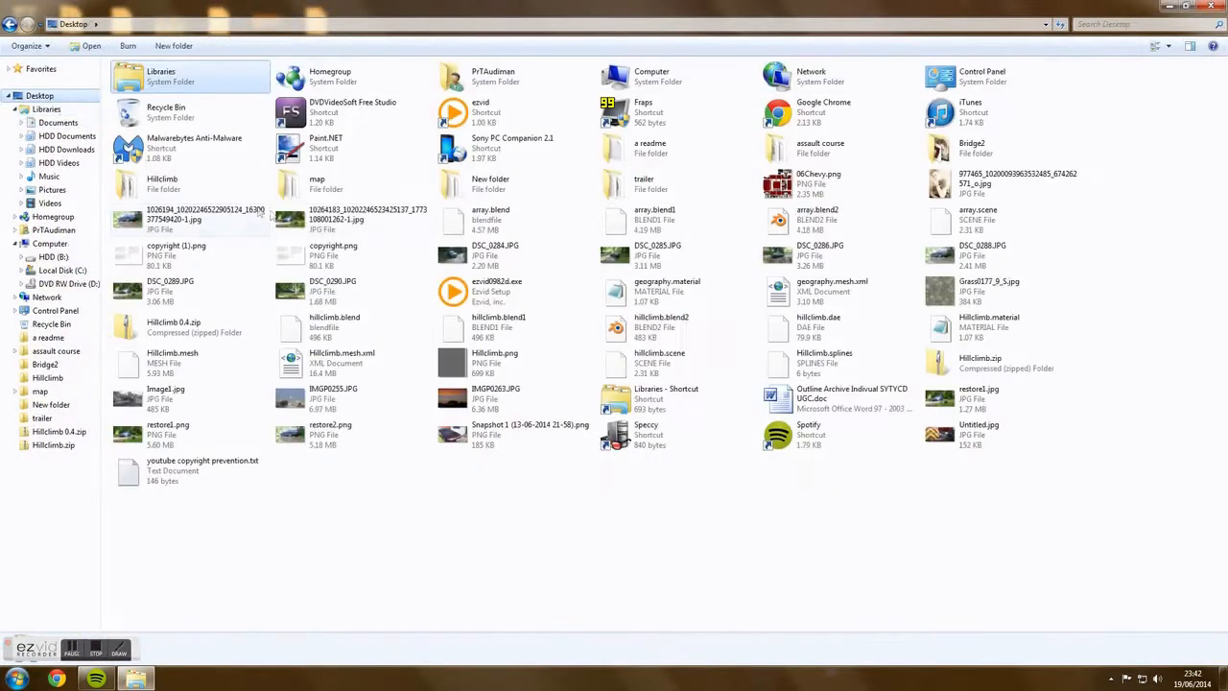
pyautogui.rightClick(793, 182)
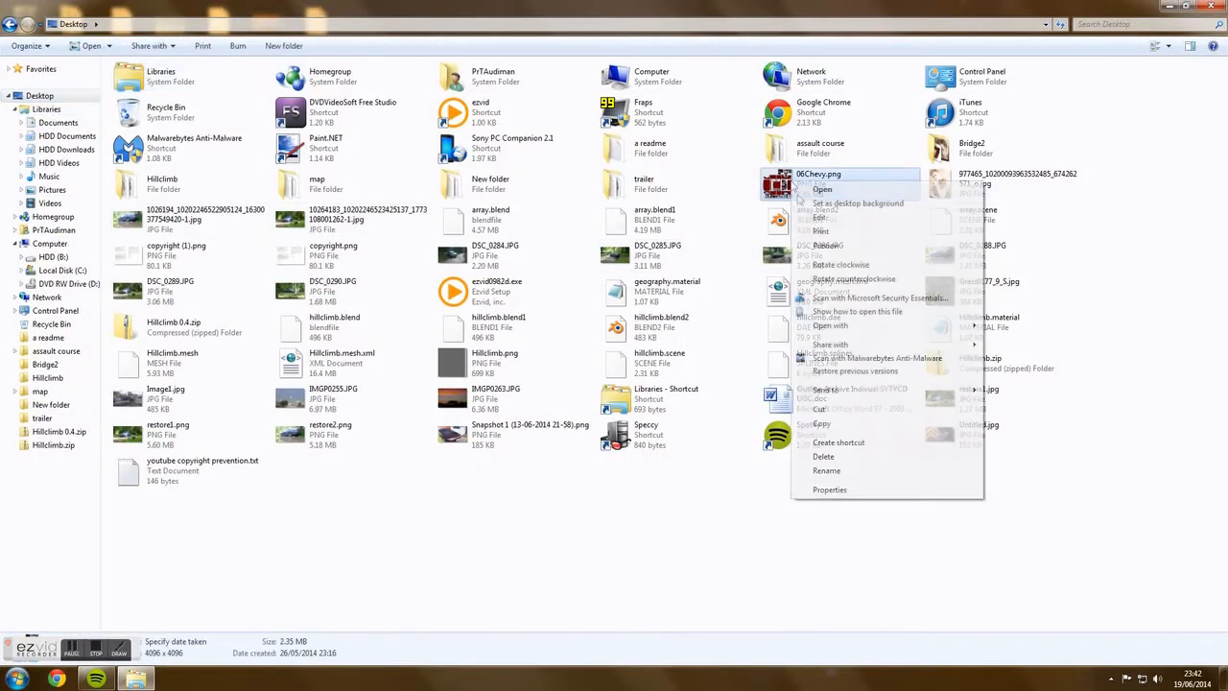
pyautogui.moveTo(840, 330)
pyautogui.click(1015, 382)
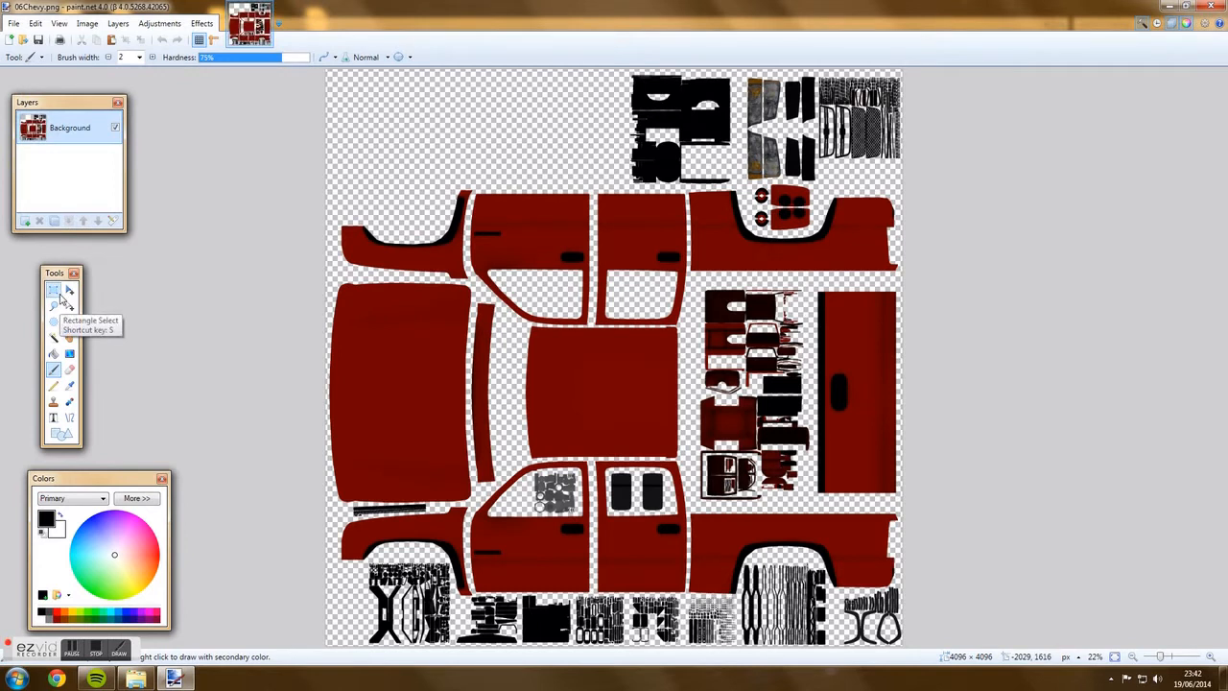
# Select the non-body texture parts with combined rectangles: the upper-right block, upper wheel-arch pieces, lower door-window pieces and the strip along the lower edge.
pyautogui.click(58, 293)
pyautogui.moveTo(618, 190); pyautogui.dragTo(848, 167)
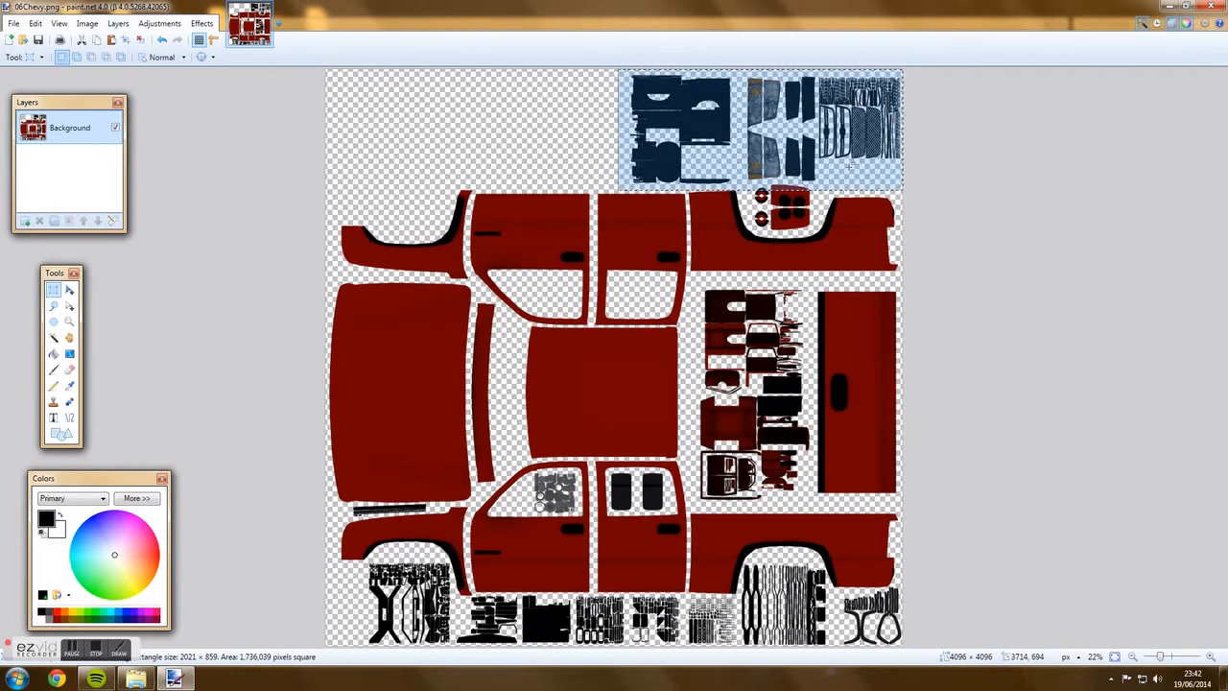
pyautogui.moveTo(759, 190); pyautogui.dragTo(756, 229)
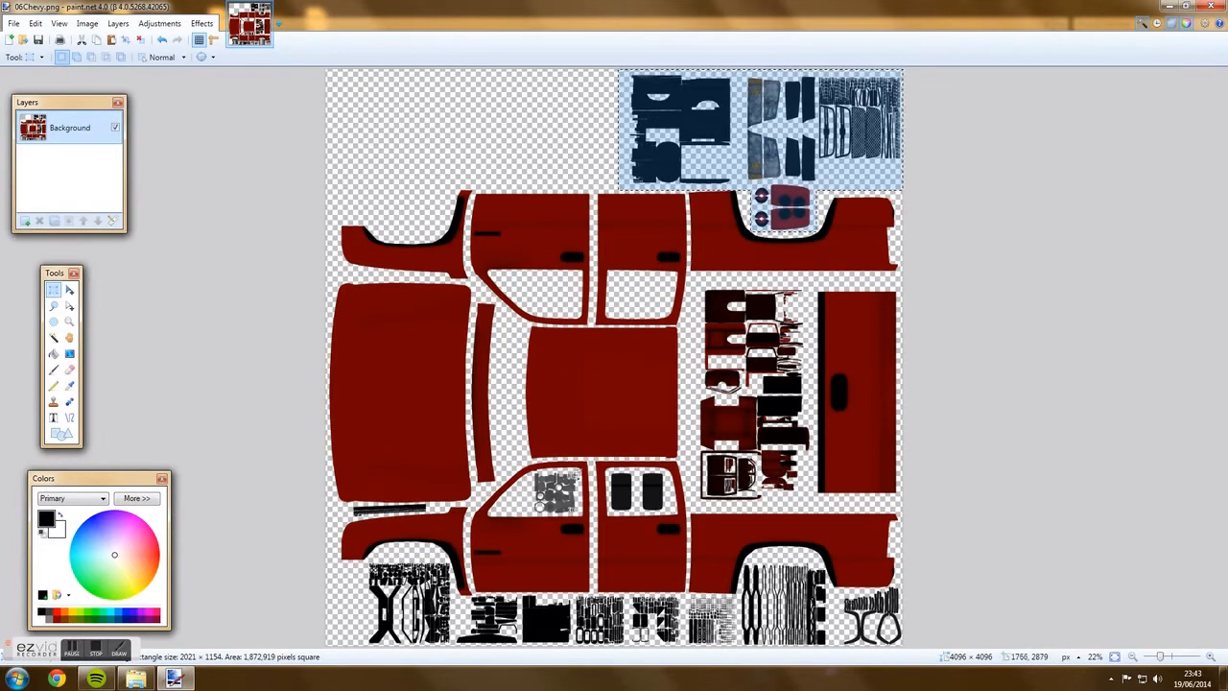
pyautogui.moveTo(549, 492); pyautogui.dragTo(532, 510)
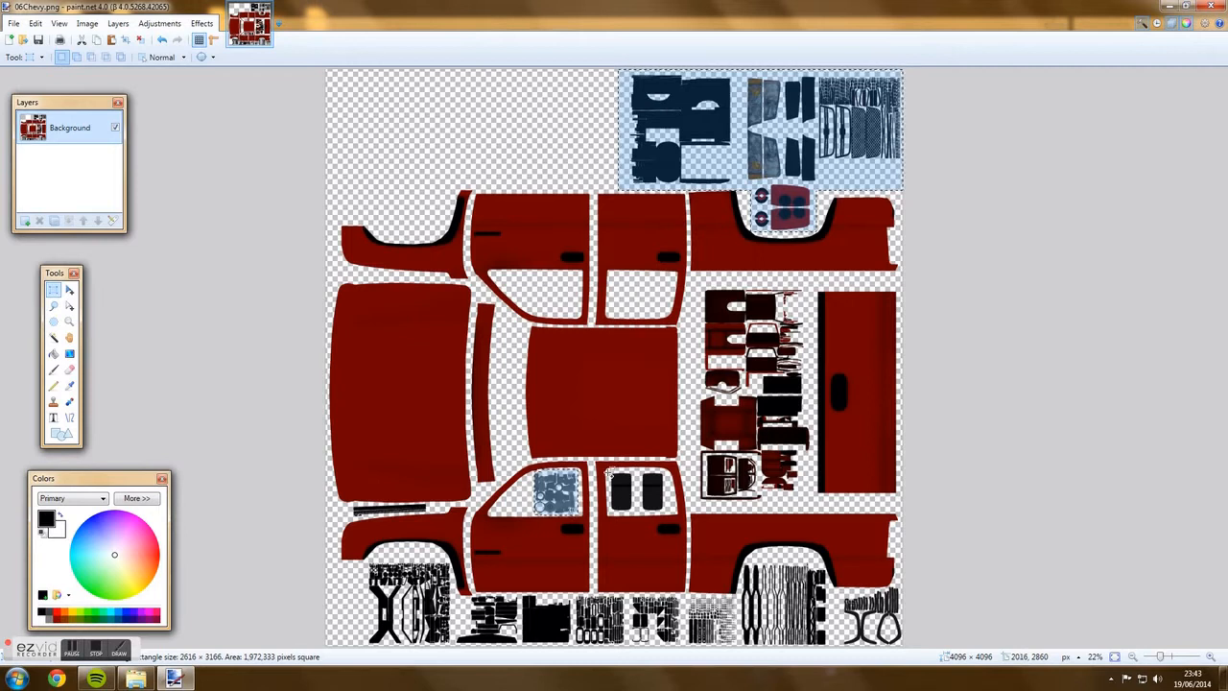
pyautogui.moveTo(607, 470); pyautogui.dragTo(662, 509)
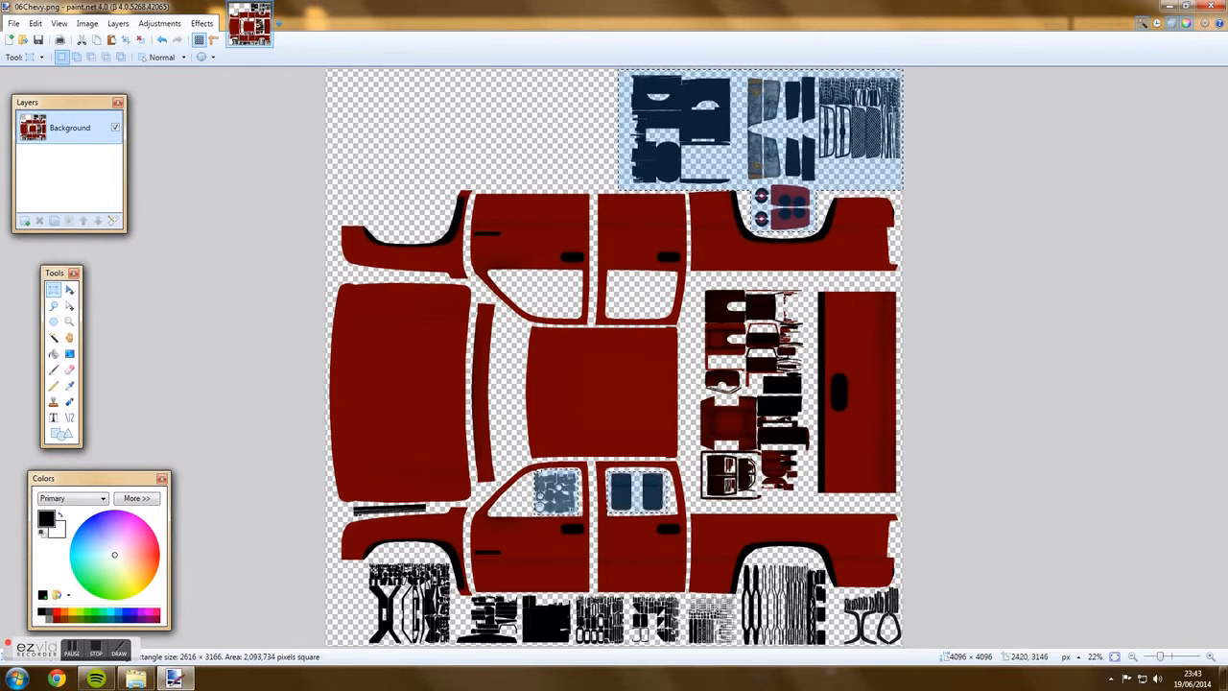
pyautogui.moveTo(911, 590); pyautogui.dragTo(312, 526)
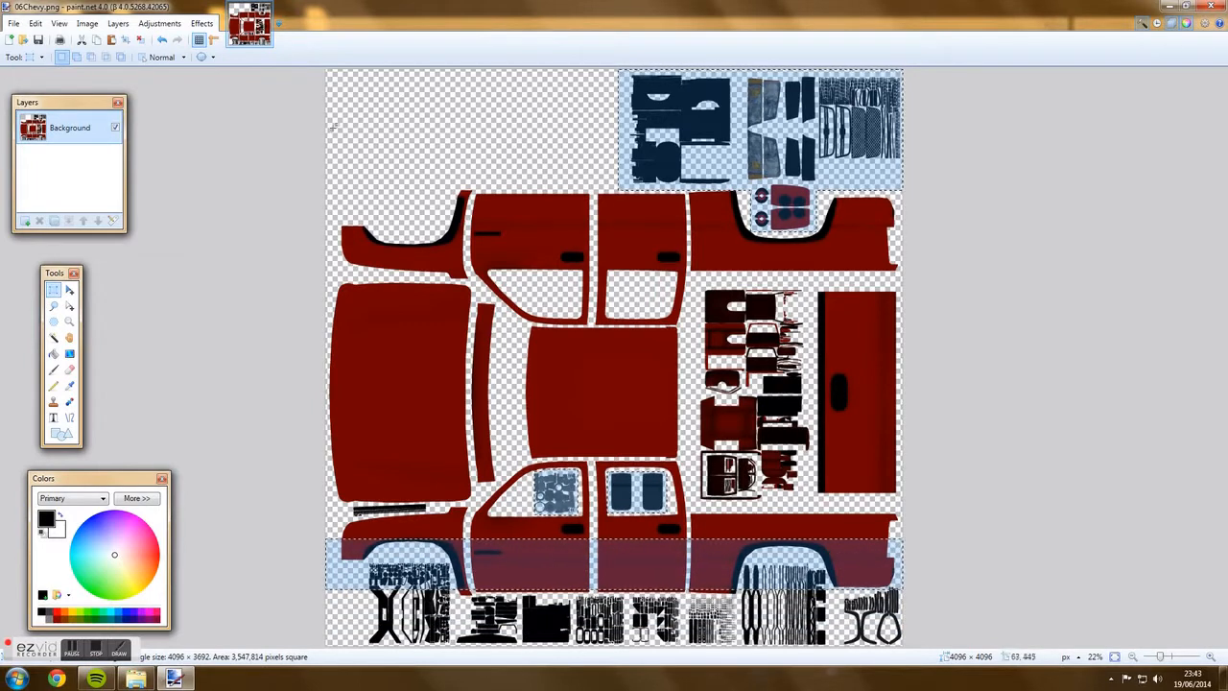
pyautogui.click(162, 39)
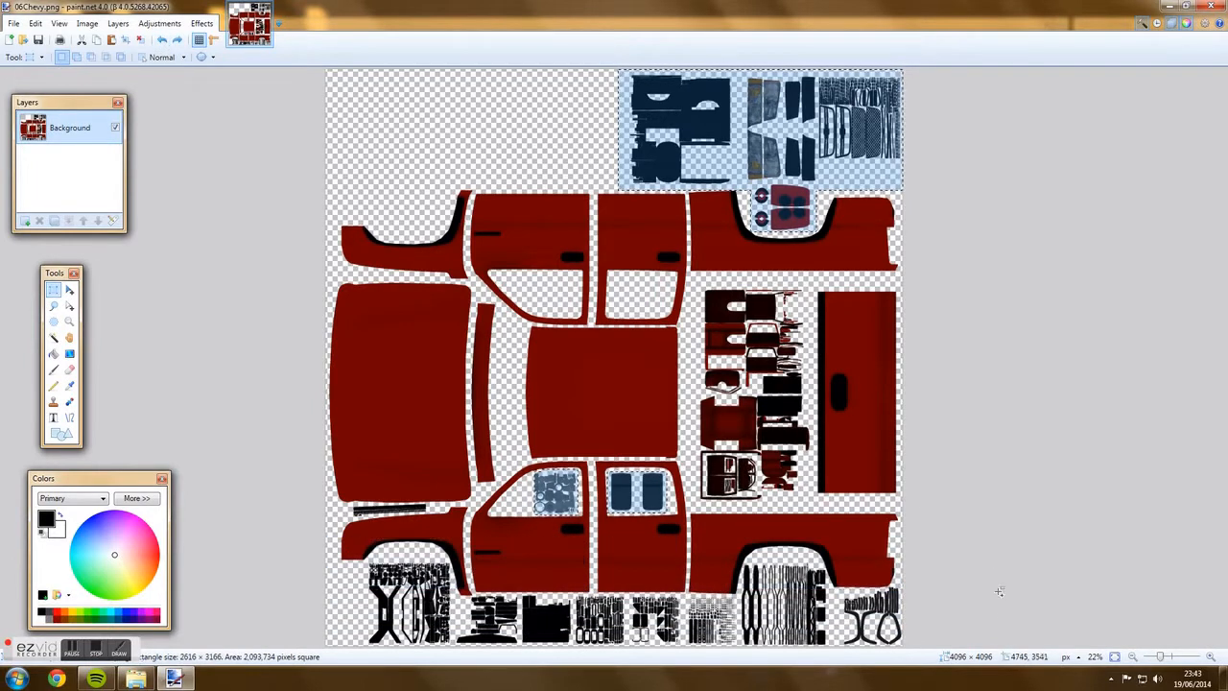
pyautogui.moveTo(931, 599); pyautogui.dragTo(218, 662)
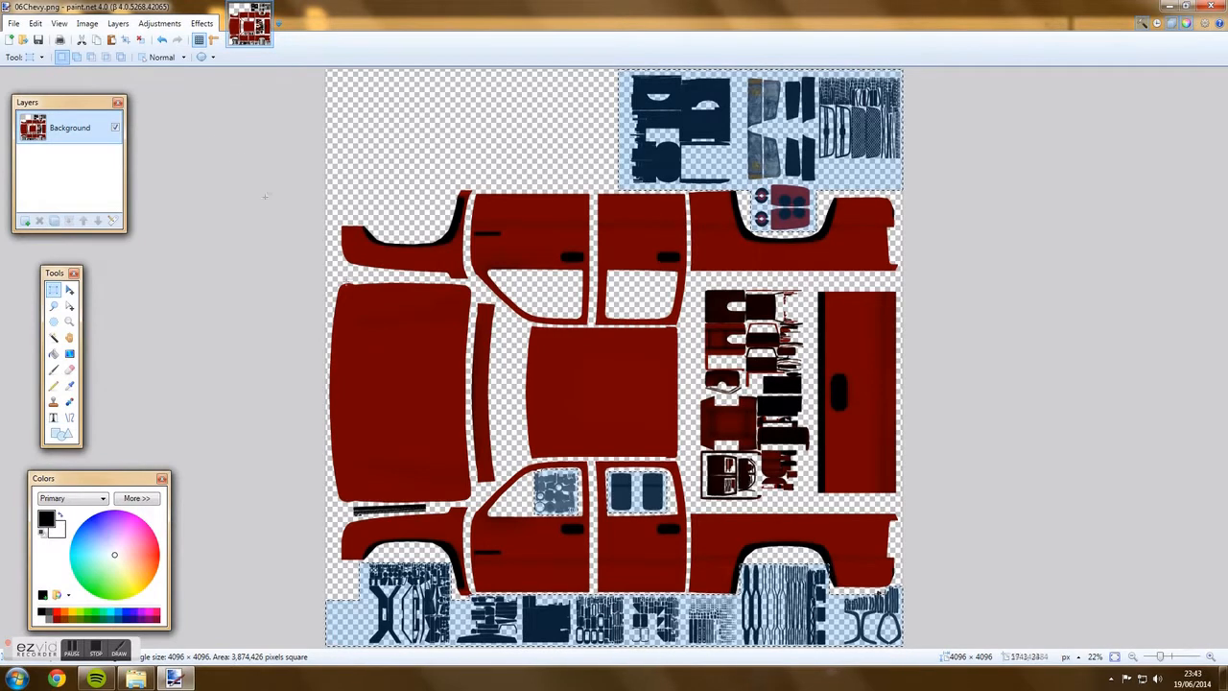
# Create a new 4096 × 4096 image and paste the selected non-body parts into it.
pyautogui.click(10, 39)
pyautogui.click(604, 412)
pyautogui.hotkey('ctrl', 'v')
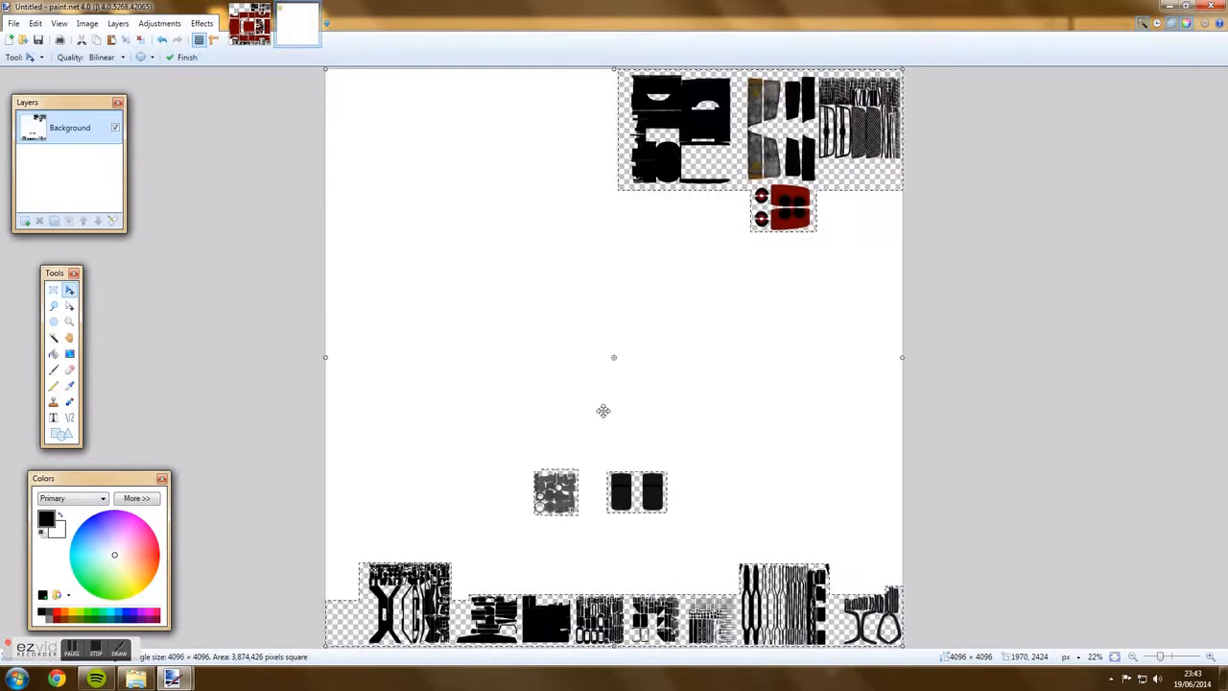
# Recolour the entire 06Chevy.png texture blue using Hue / Saturation with hue -136, saturation 112 and lightness 11.
pyautogui.click(249, 26)
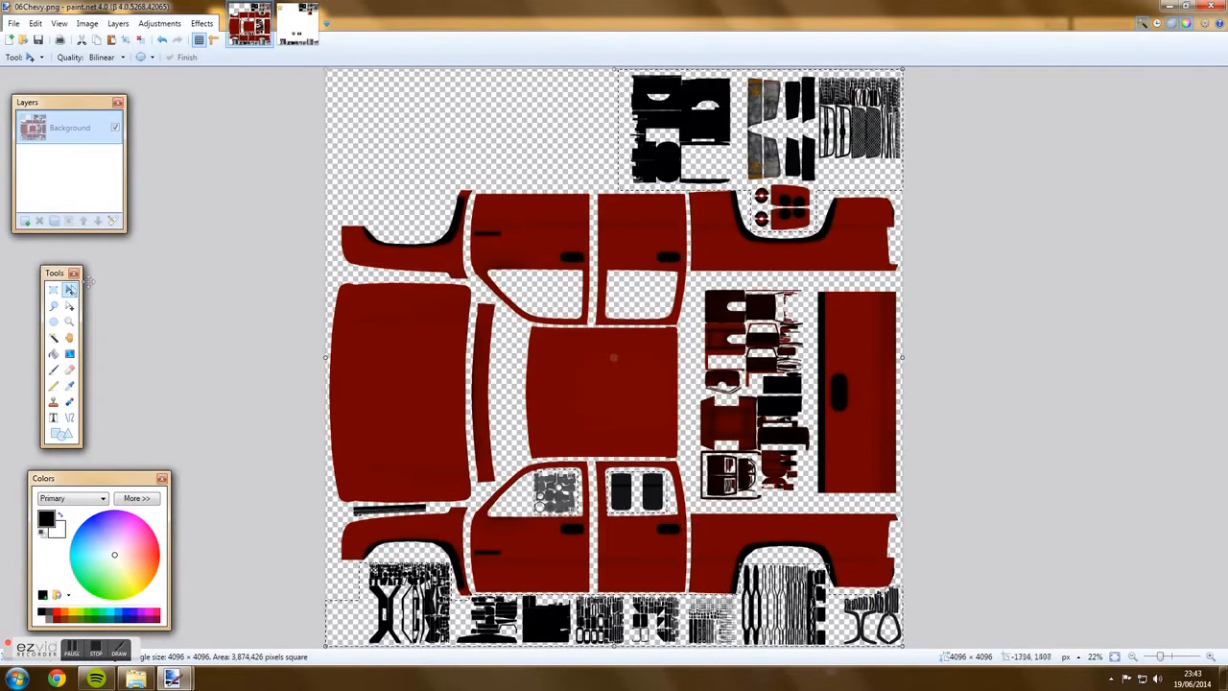
pyautogui.click(53, 290)
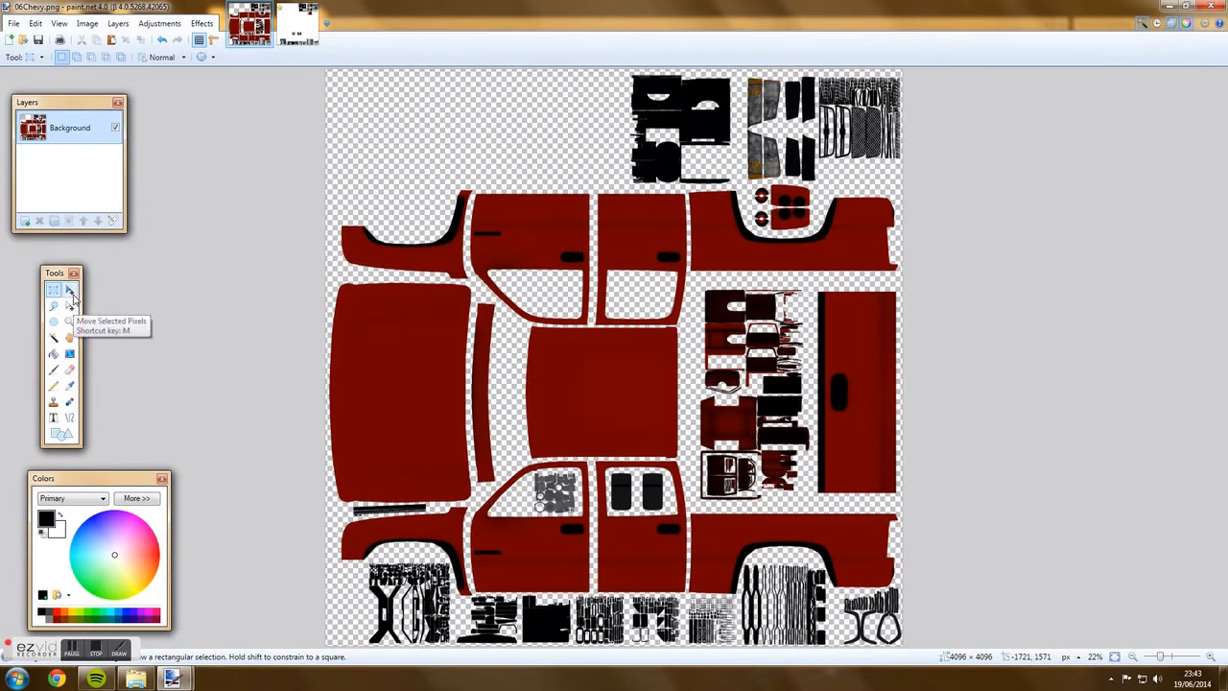
pyautogui.click(69, 290)
pyautogui.hotkey('ctrl', 'a')
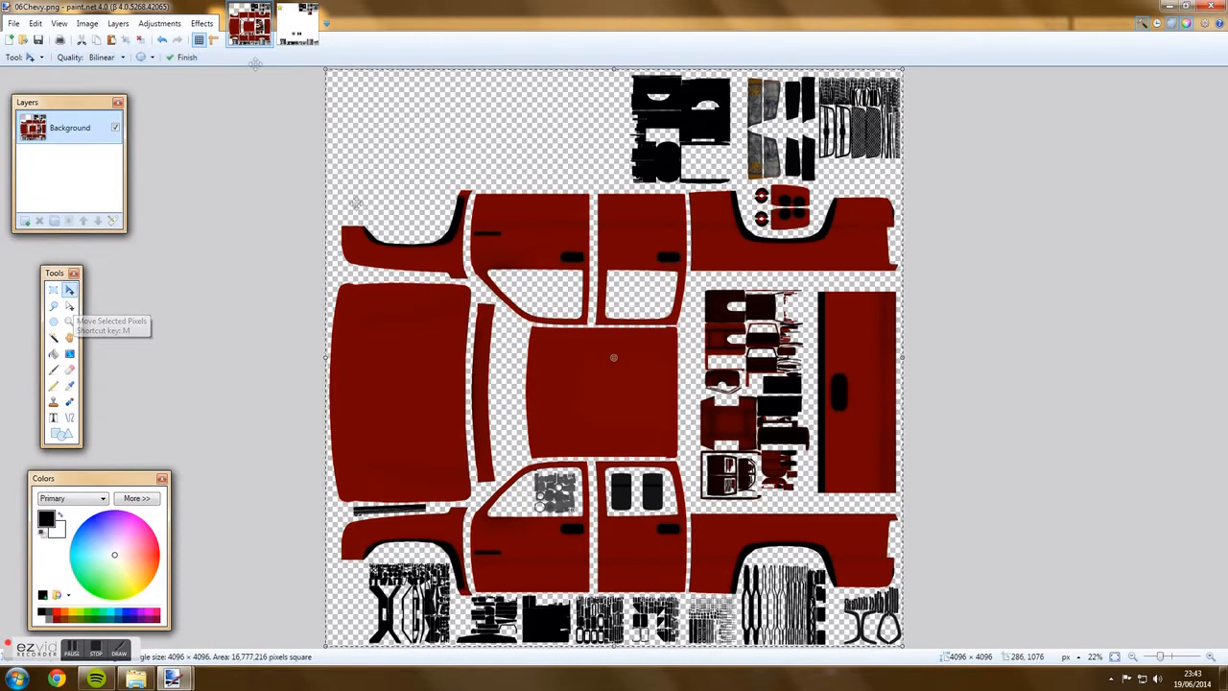
pyautogui.click(159, 23)
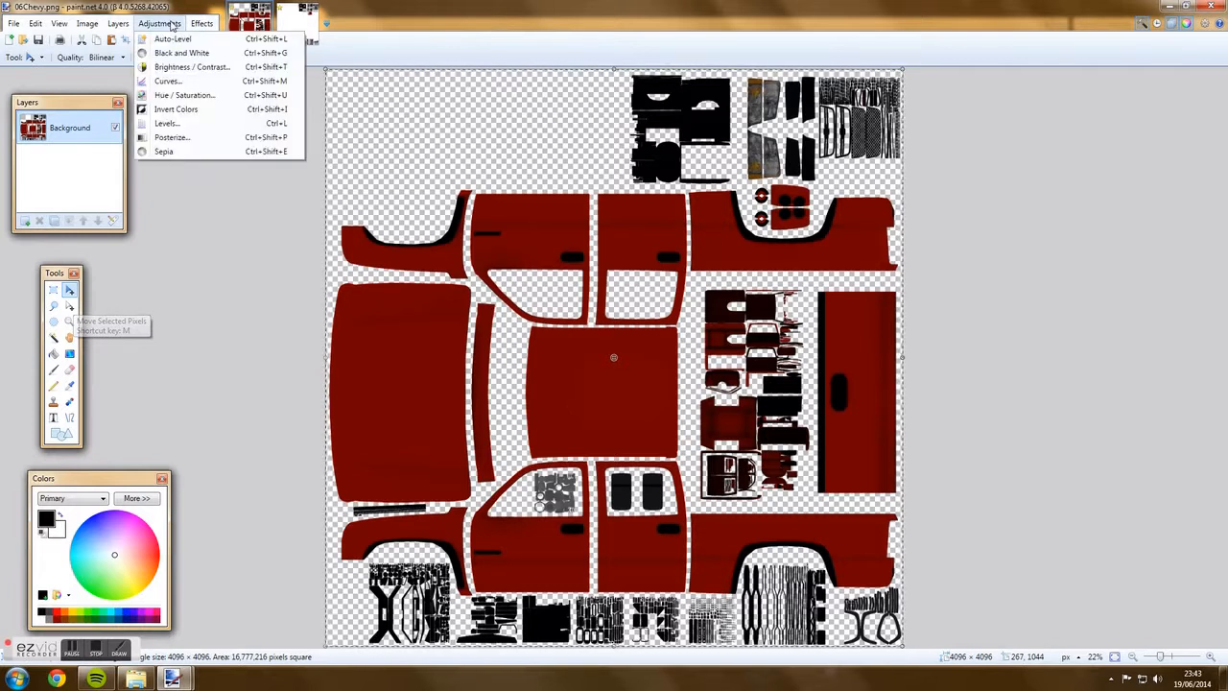
pyautogui.click(182, 95)
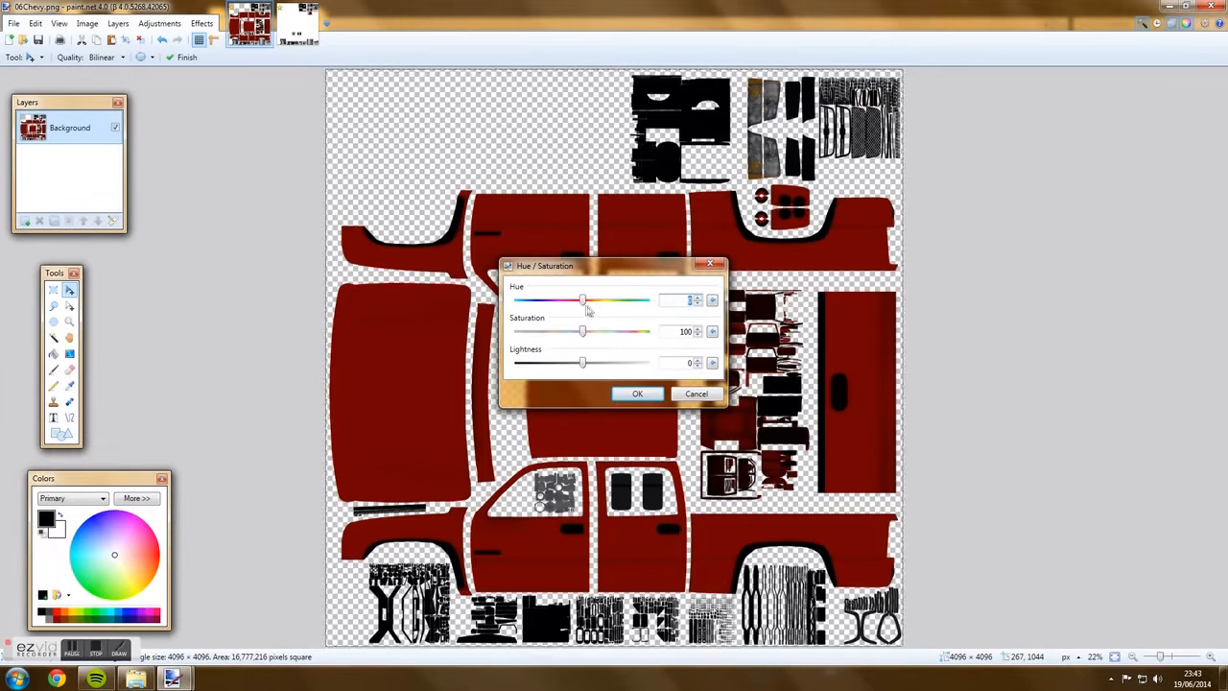
pyautogui.moveTo(582, 305); pyautogui.dragTo(534, 303)
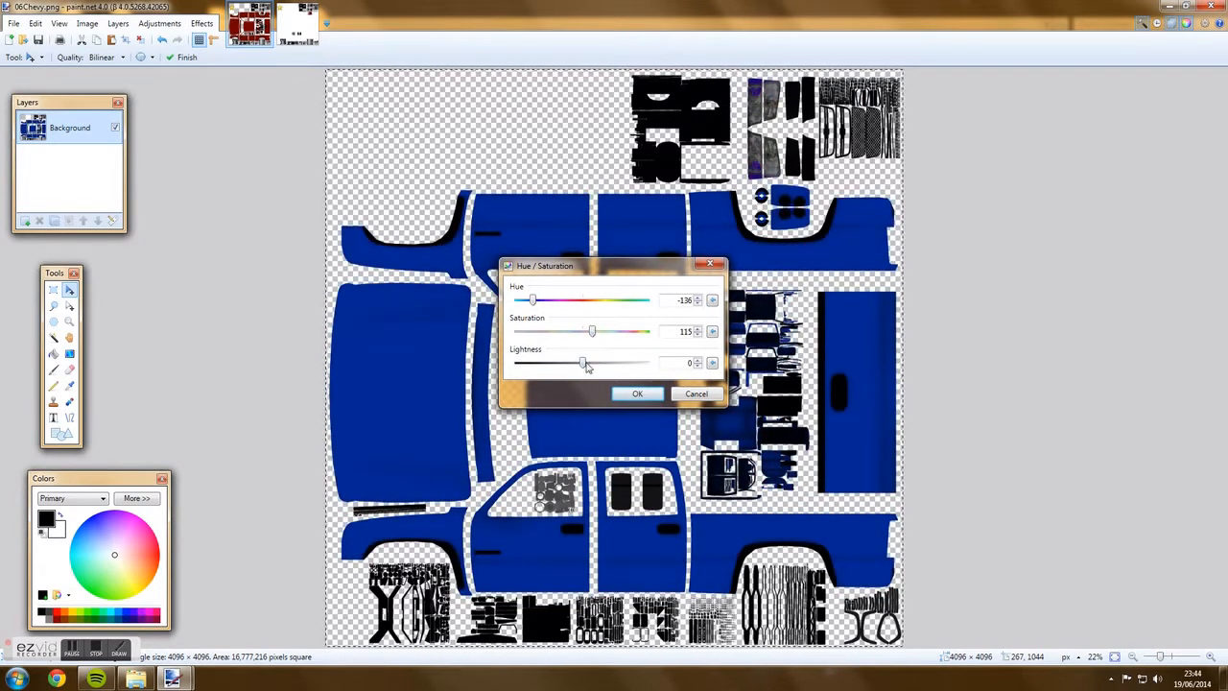
pyautogui.moveTo(604, 370); pyautogui.dragTo(595, 368)
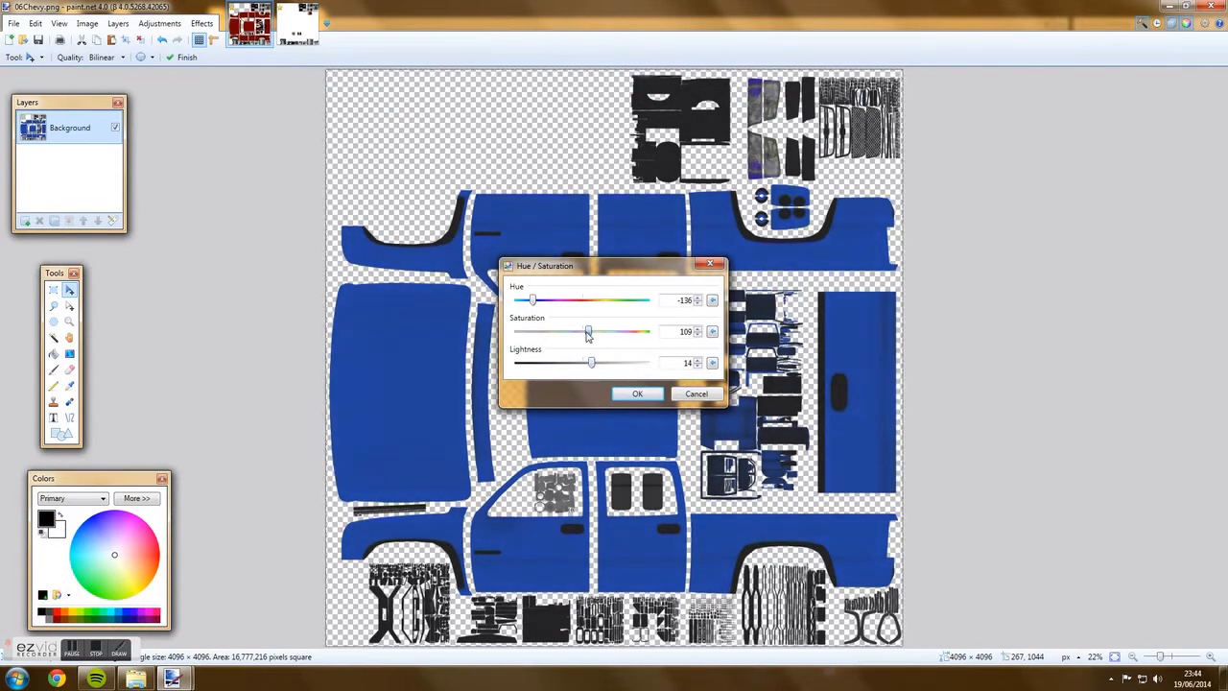
pyautogui.moveTo(589, 365); pyautogui.dragTo(586, 366)
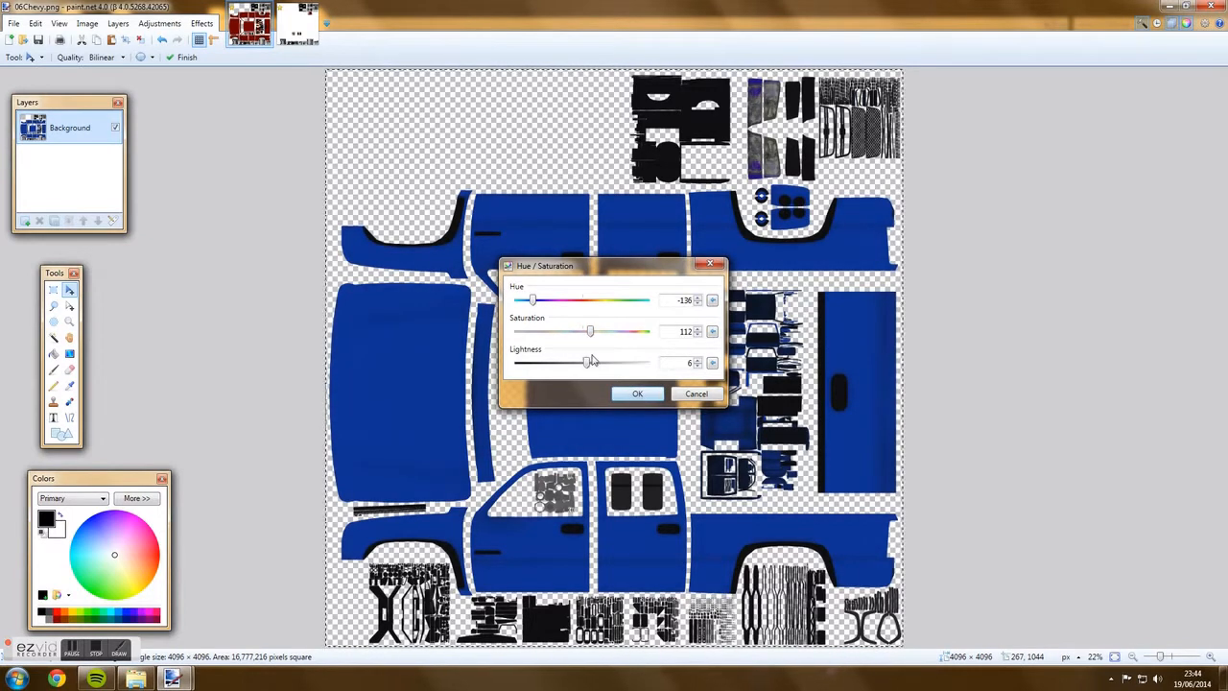
pyautogui.moveTo(588, 365); pyautogui.dragTo(591, 365)
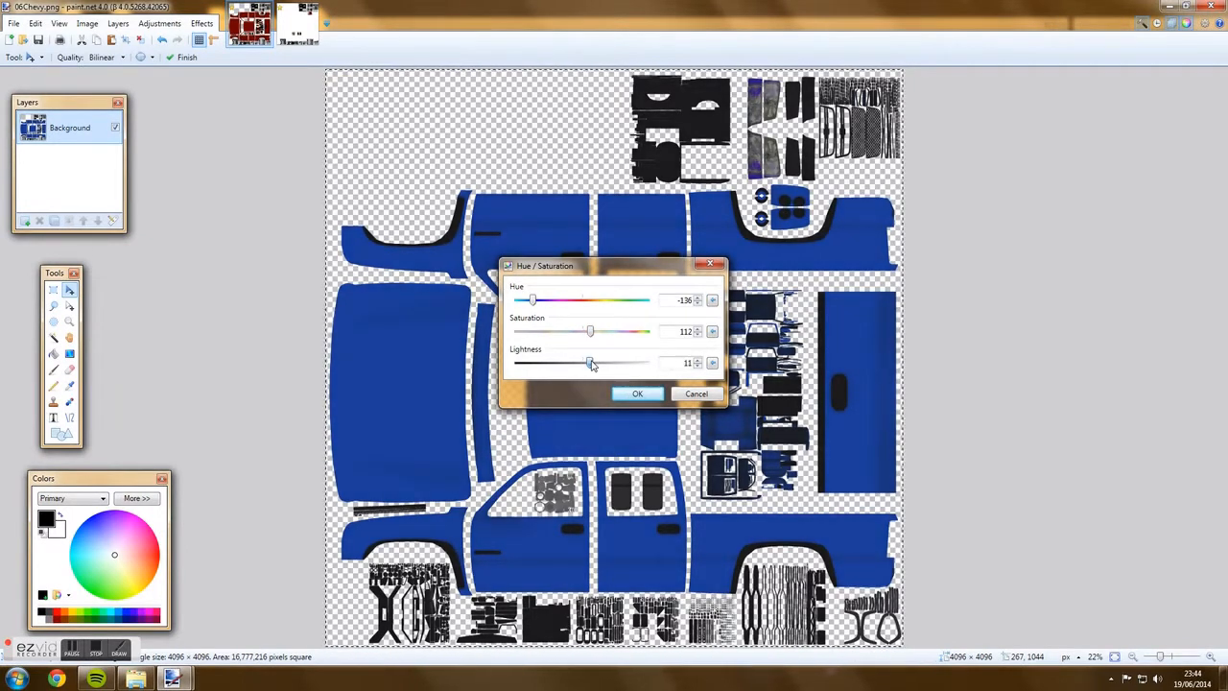
pyautogui.click(615, 397)
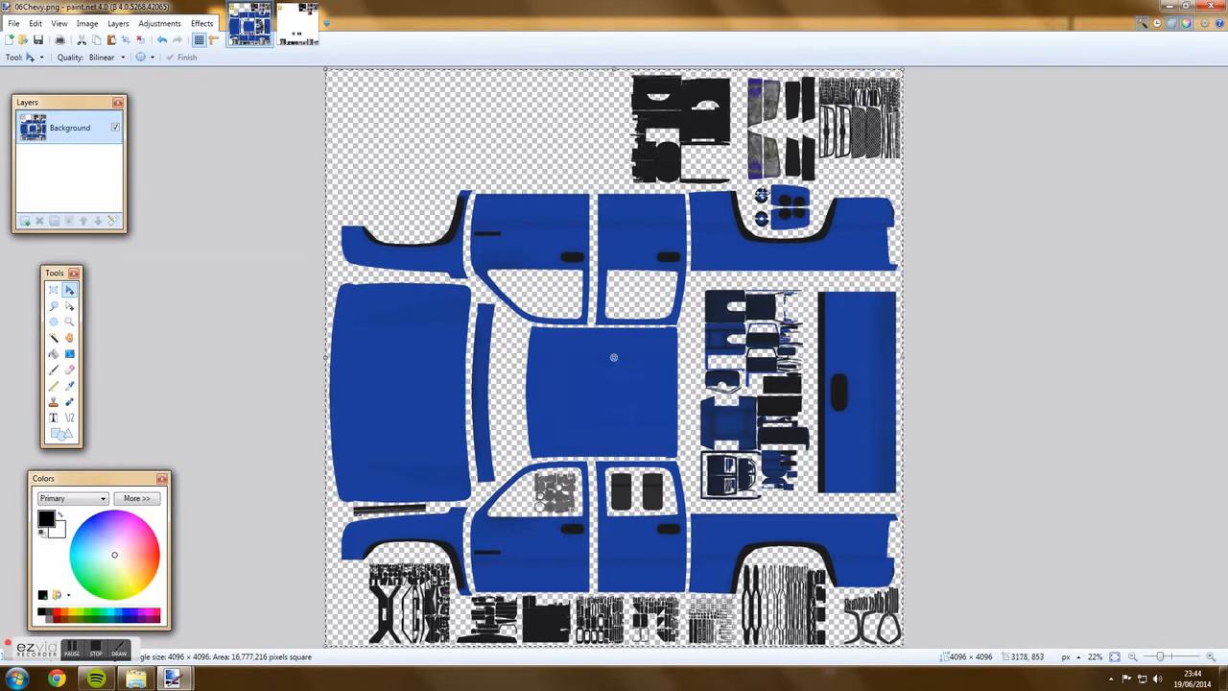
# Copy the preserved non-body parts from the untitled image back onto the blue 06Chevy.png and save it with auto-detected bit depth.
pyautogui.click(297, 24)
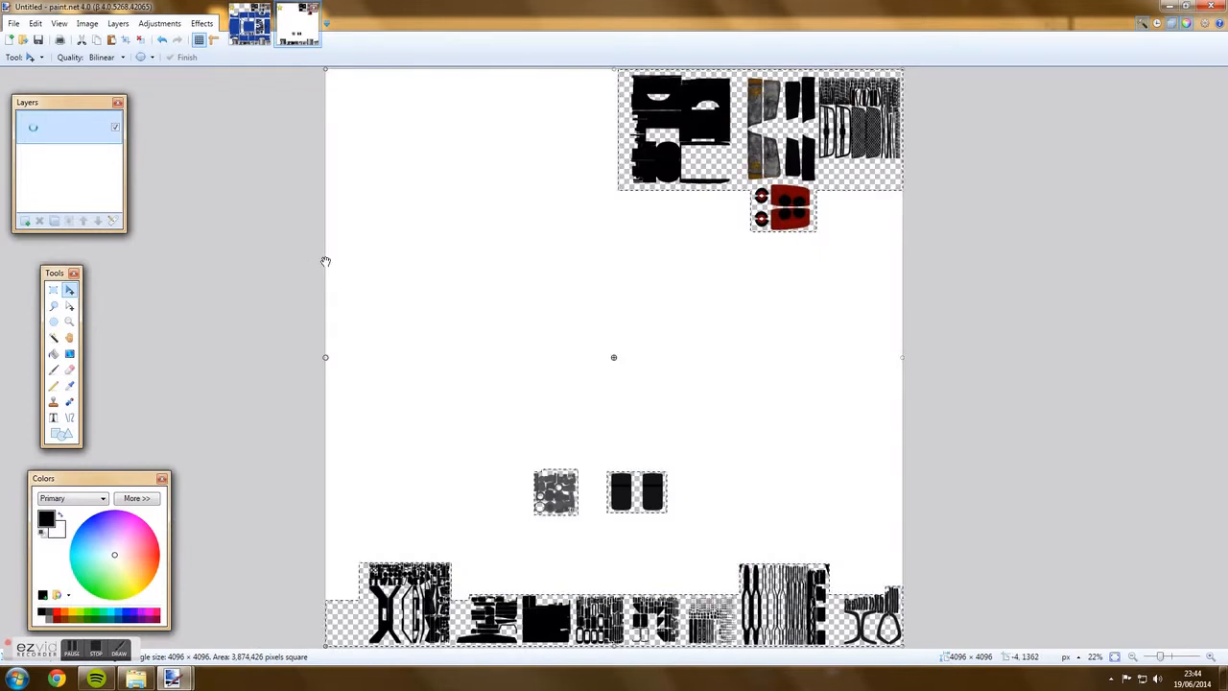
pyautogui.click(253, 38)
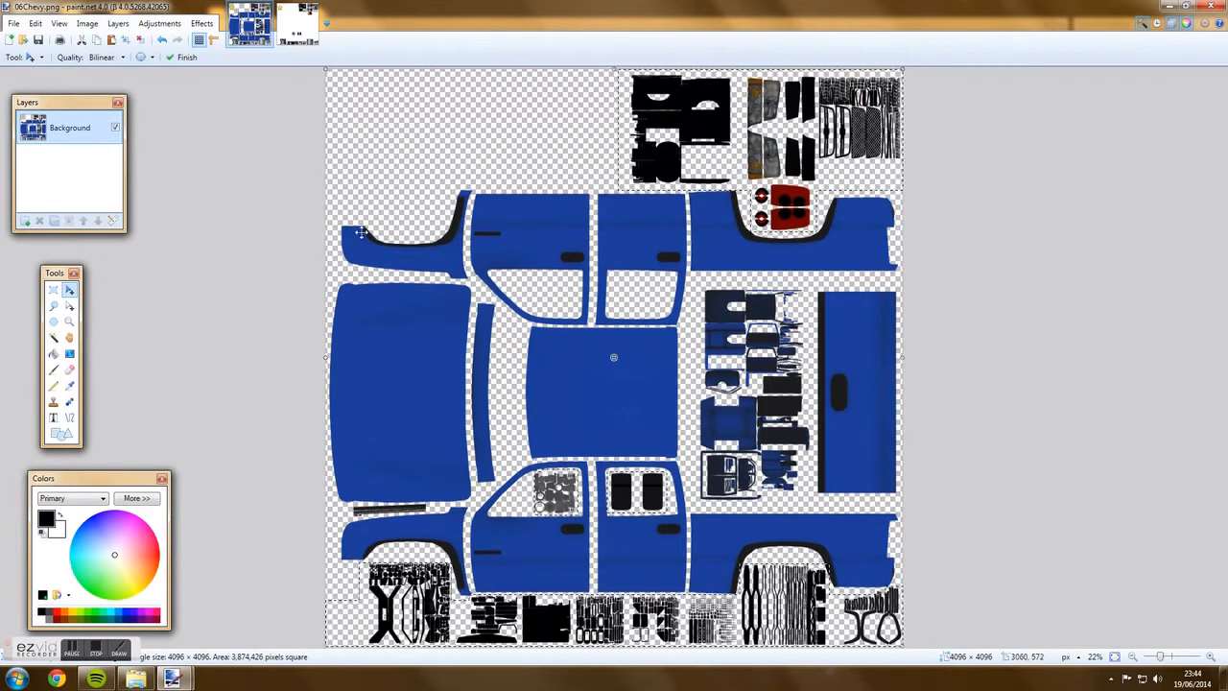
pyautogui.click(53, 288)
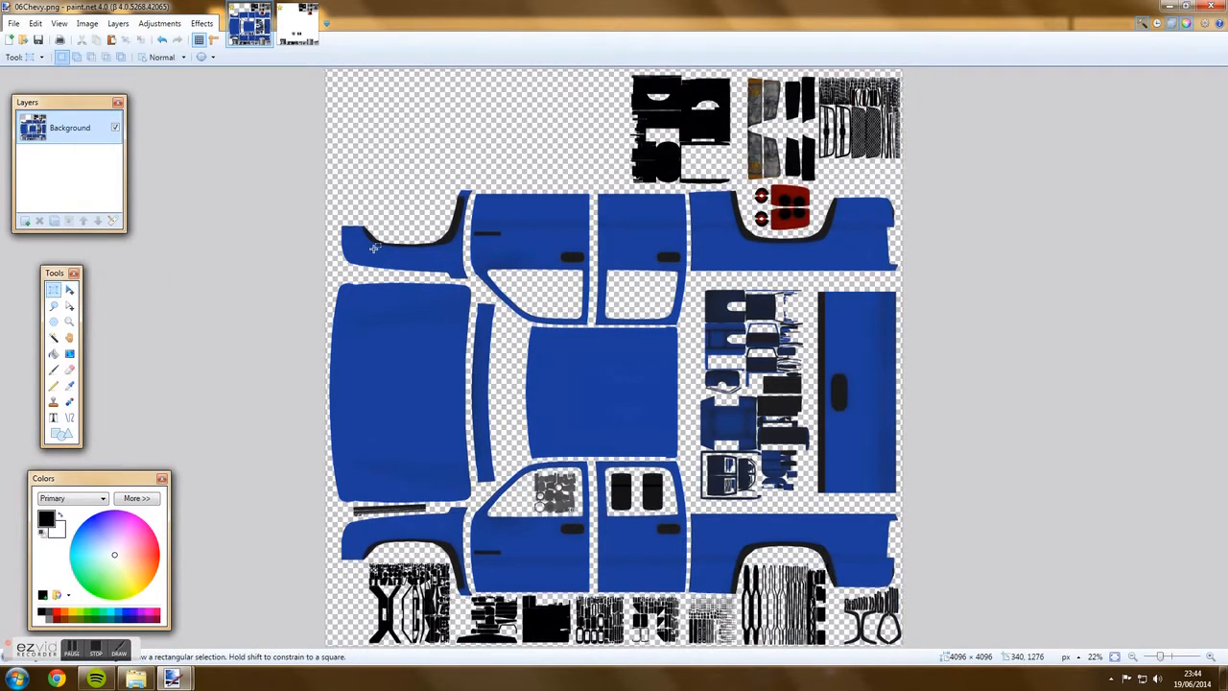
pyautogui.click(39, 39)
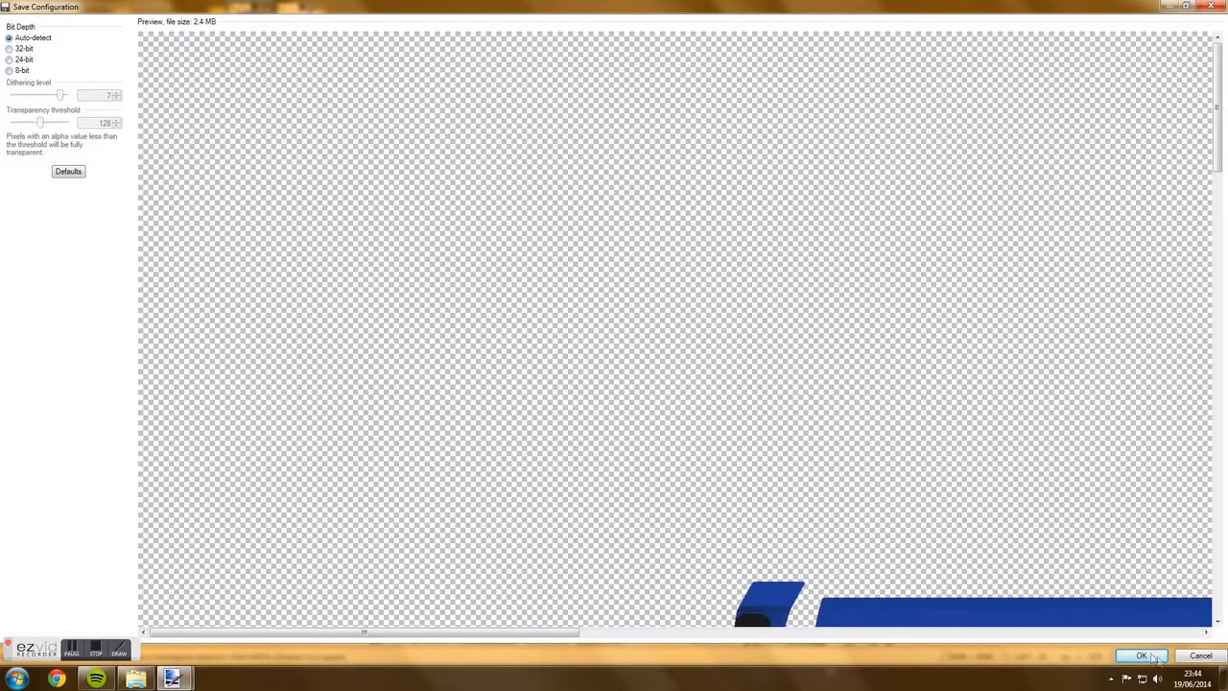
pyautogui.click(1154, 658)
# Copy the recoloured 06Chevy.png from the Desktop into 2006Chevy.zip in the Rigs of Rods 0.4 vehicles folder, replacing the old texture.
pyautogui.click(135, 678)
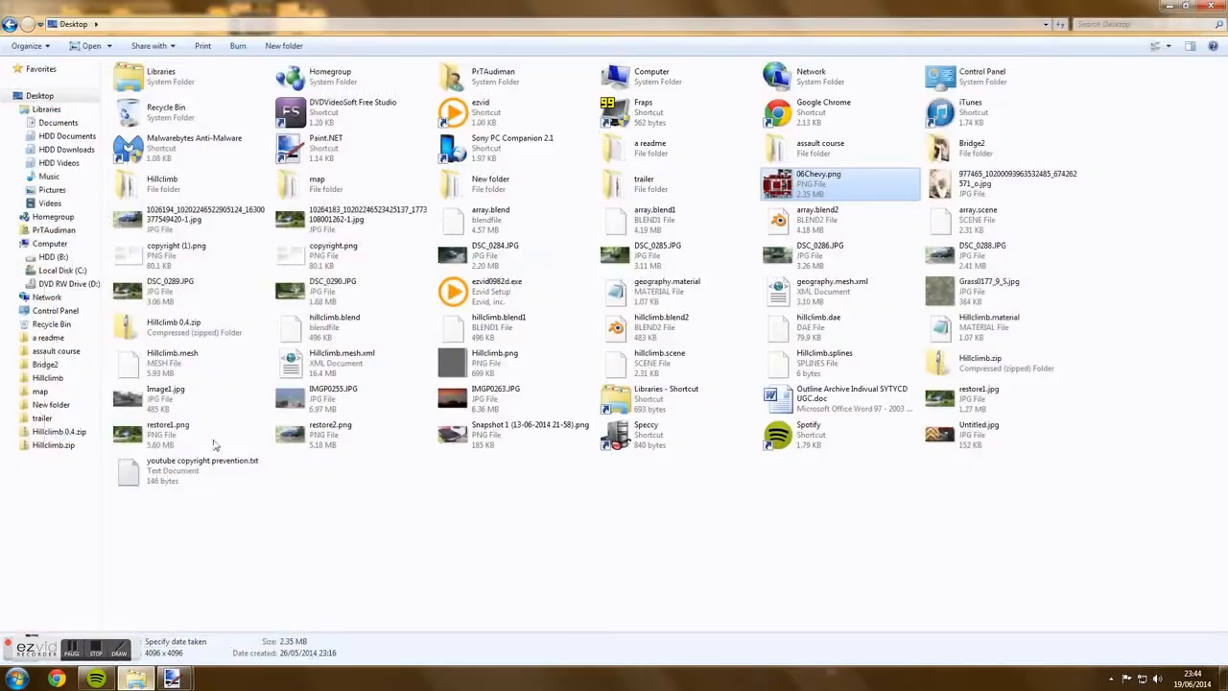
pyautogui.rightClick(814, 204)
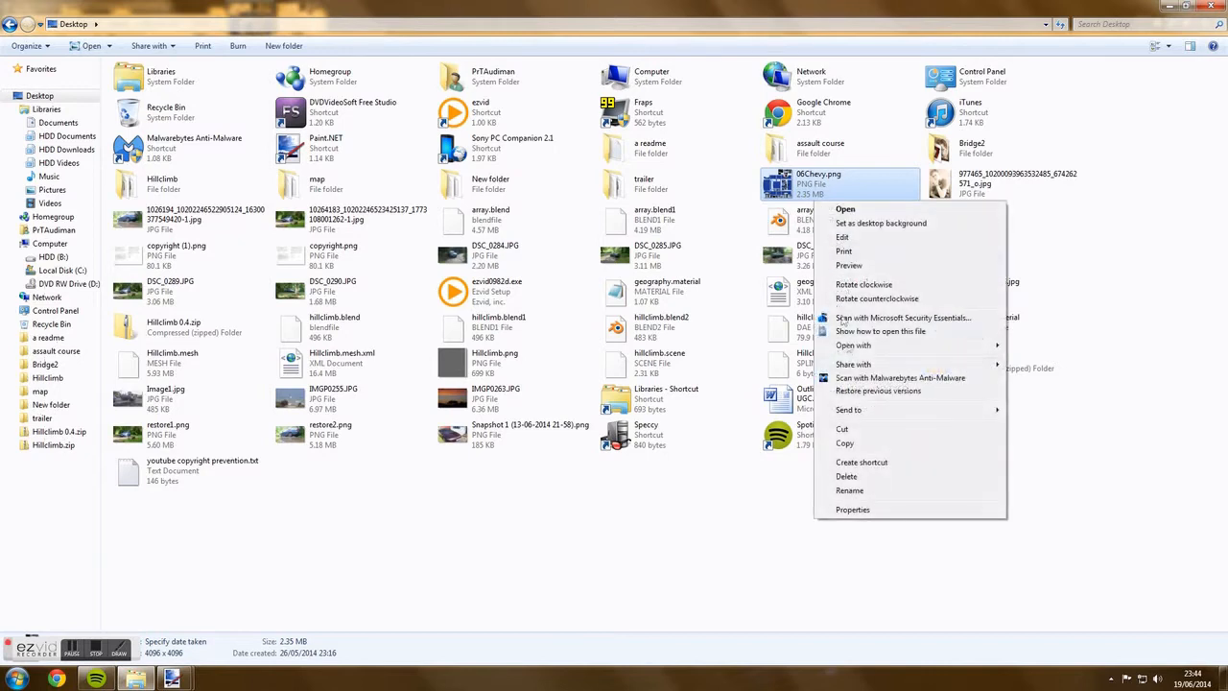
pyautogui.click(847, 443)
pyautogui.click(59, 123)
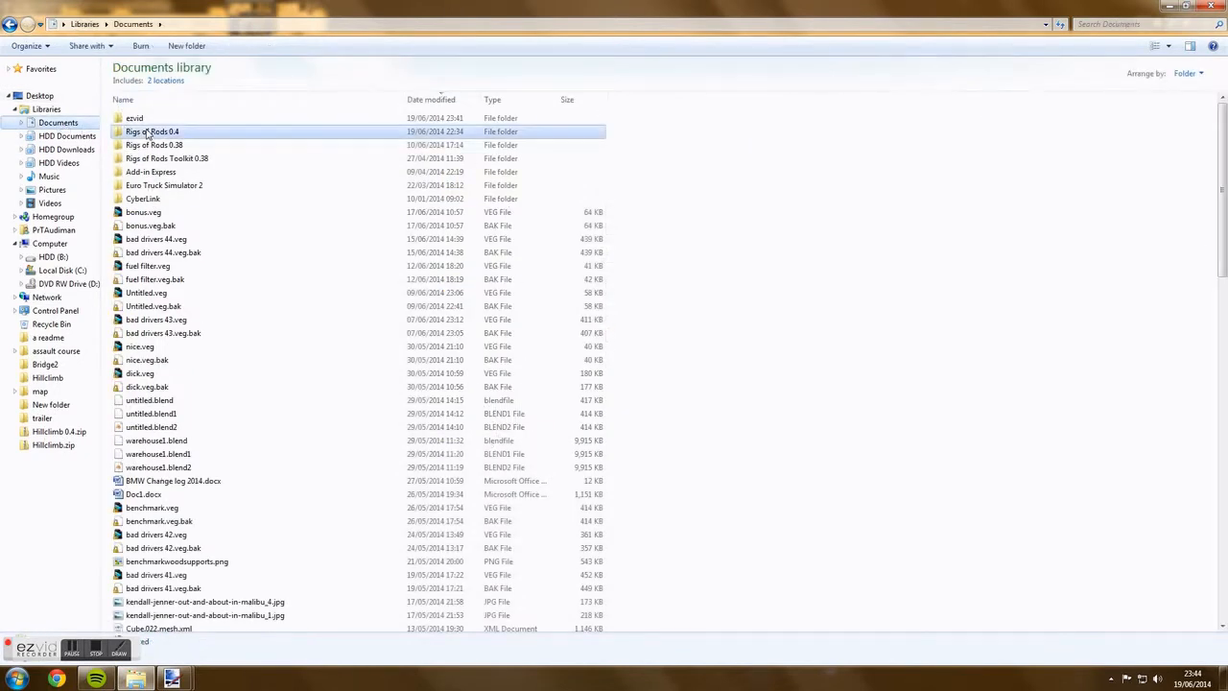
pyautogui.doubleClick(147, 134)
pyautogui.doubleClick(143, 171)
pyautogui.rightClick(152, 125)
pyautogui.click(221, 323)
pyautogui.click(652, 396)
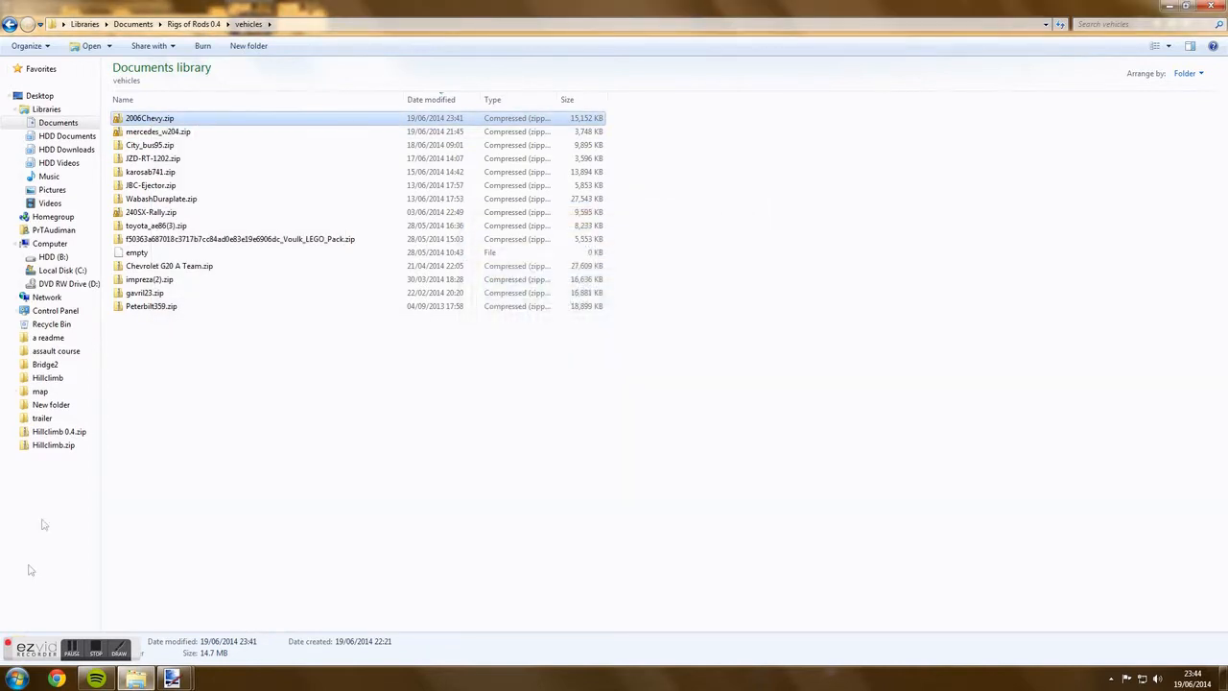
# Start Rigs of Rods, load the Parkinglot terrain and spawn the 2006 Chevy Silverado 2500 EXT Cab.
pyautogui.click(18, 678)
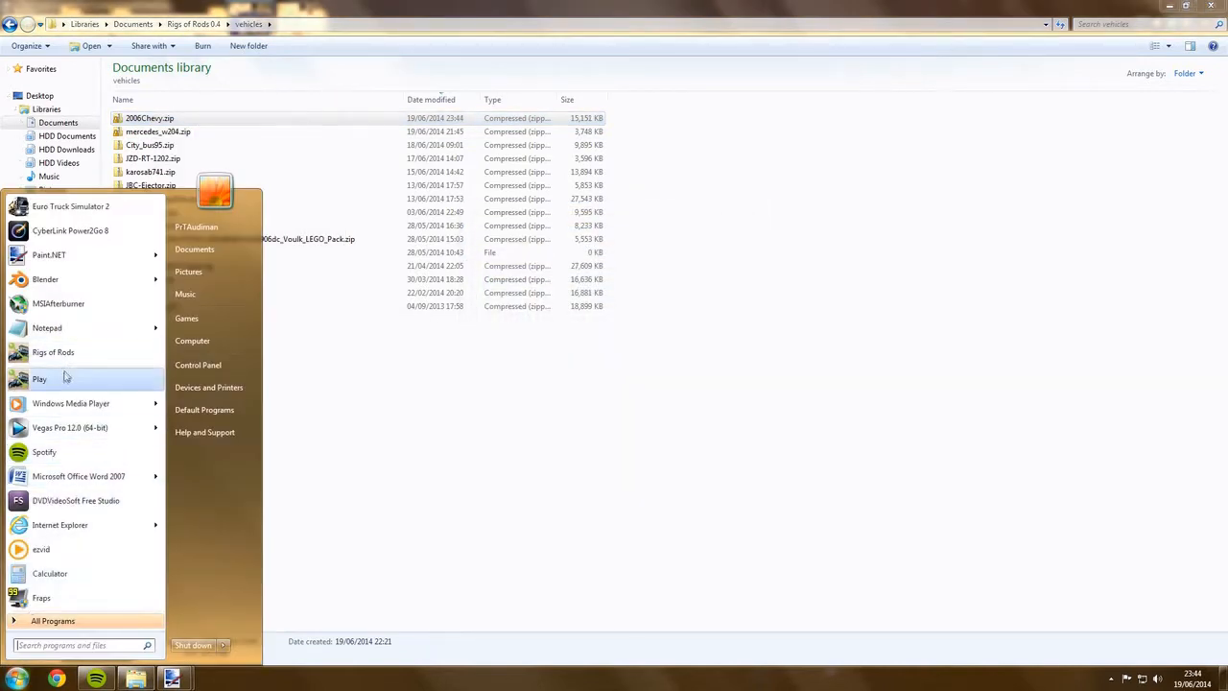
pyautogui.click(66, 376)
pyautogui.click(574, 511)
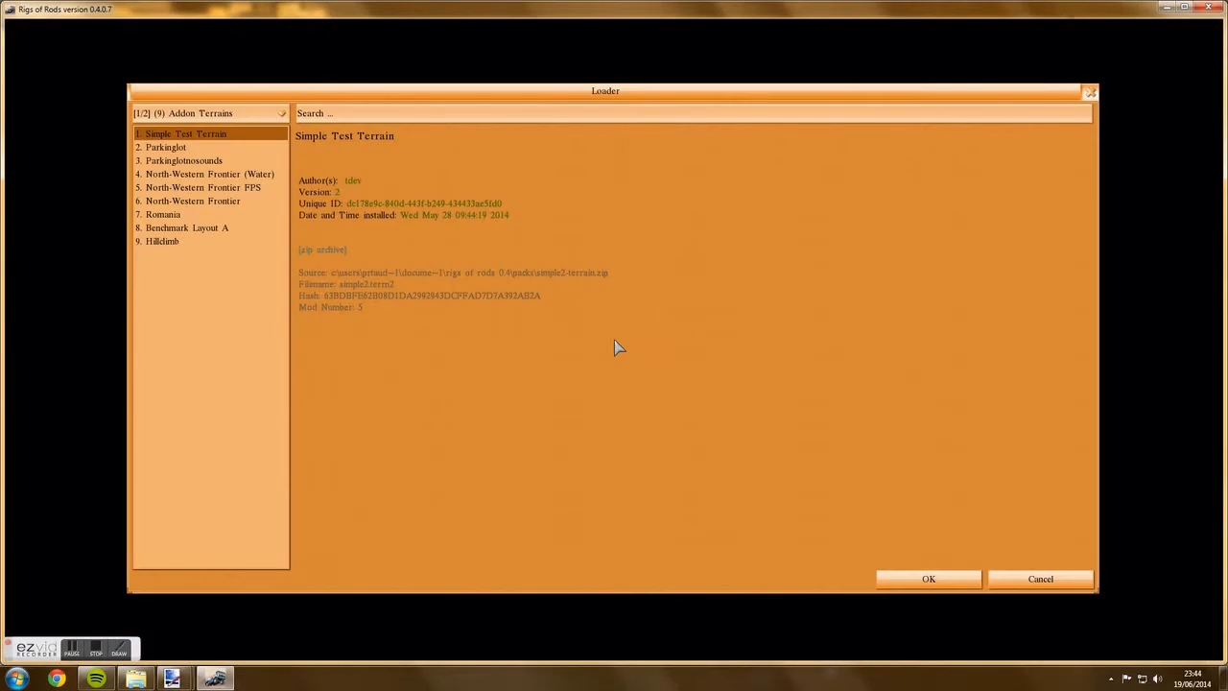
pyautogui.press('Down')
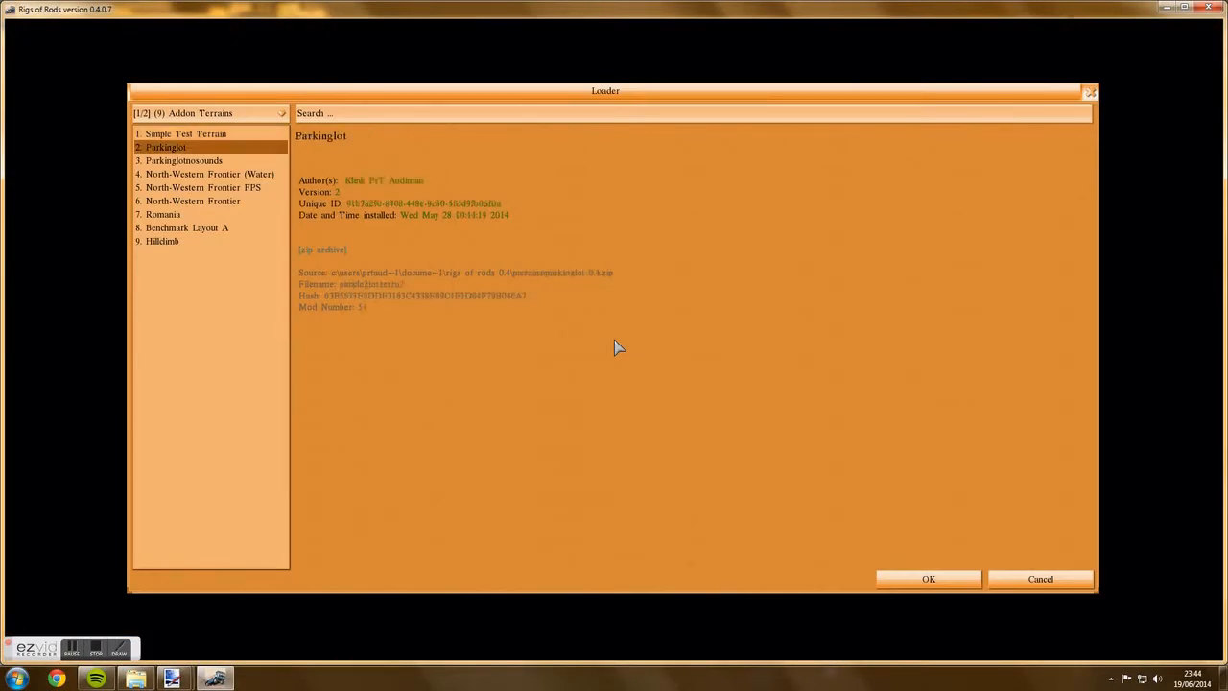
pyautogui.press('Return')
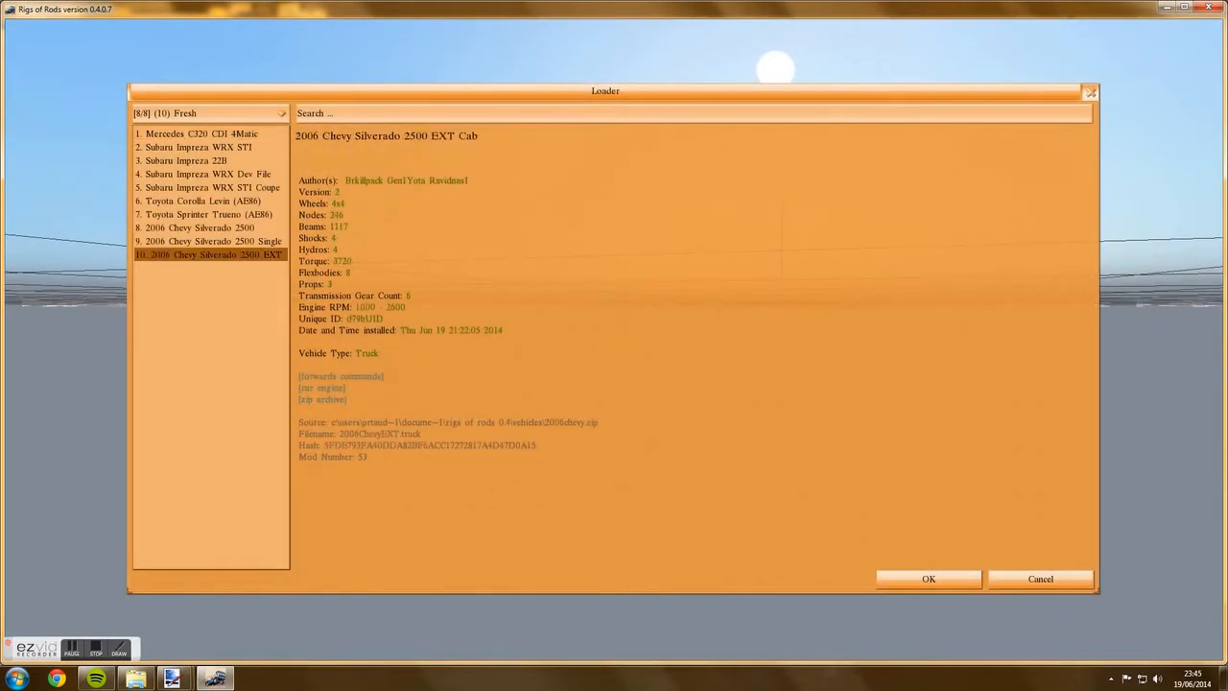
pyautogui.press('Return')
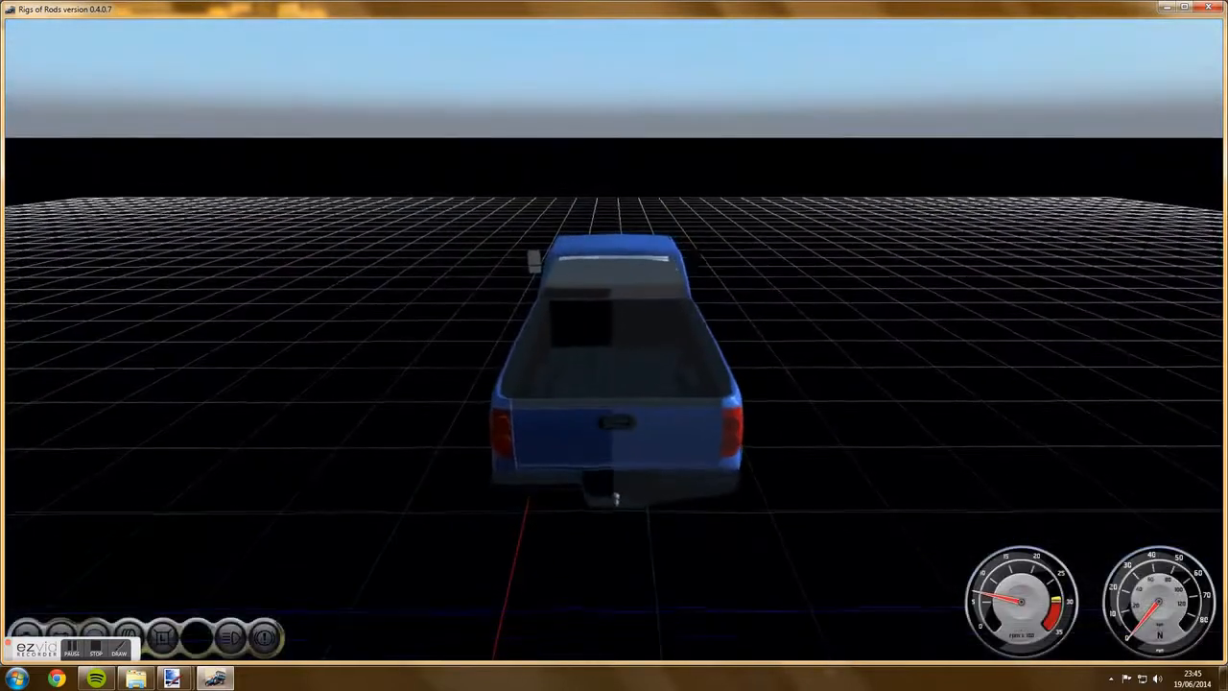
# Examine the recoloured pickup's paintwork, trim and lights from the rear, both sides, the front and above, and exit the game.
pyautogui.press('u')
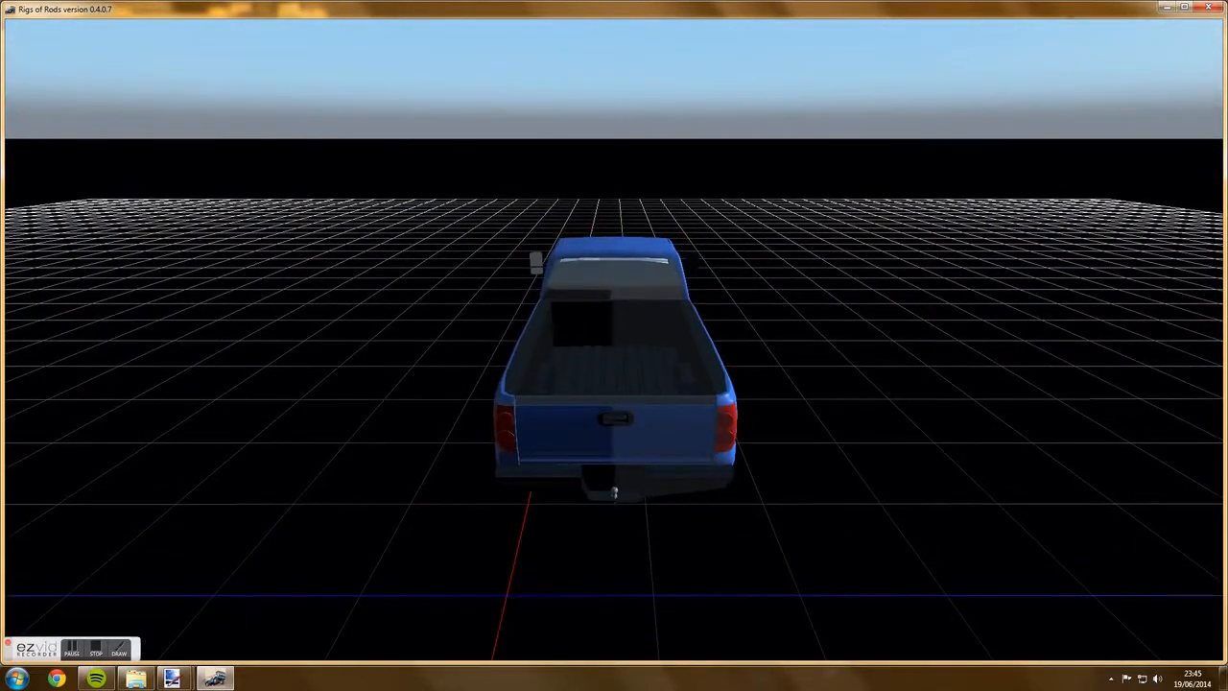
pyautogui.press('KP_6')
pyautogui.press('KP_7')
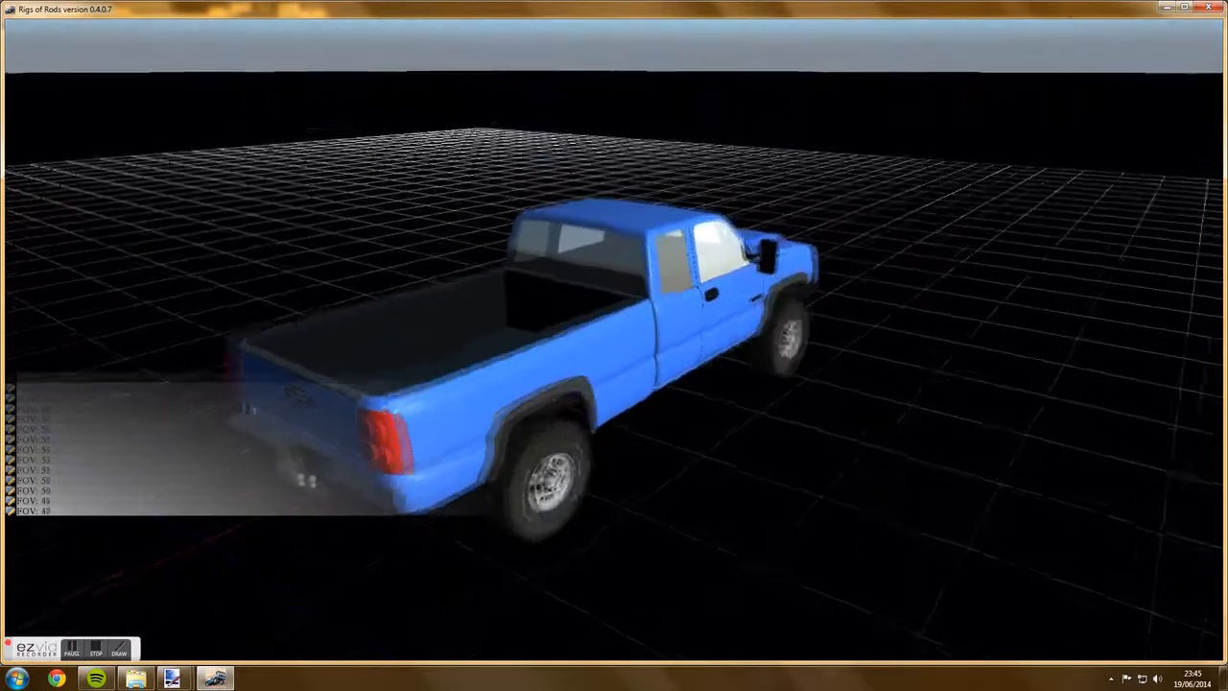
pyautogui.press('KP_7')
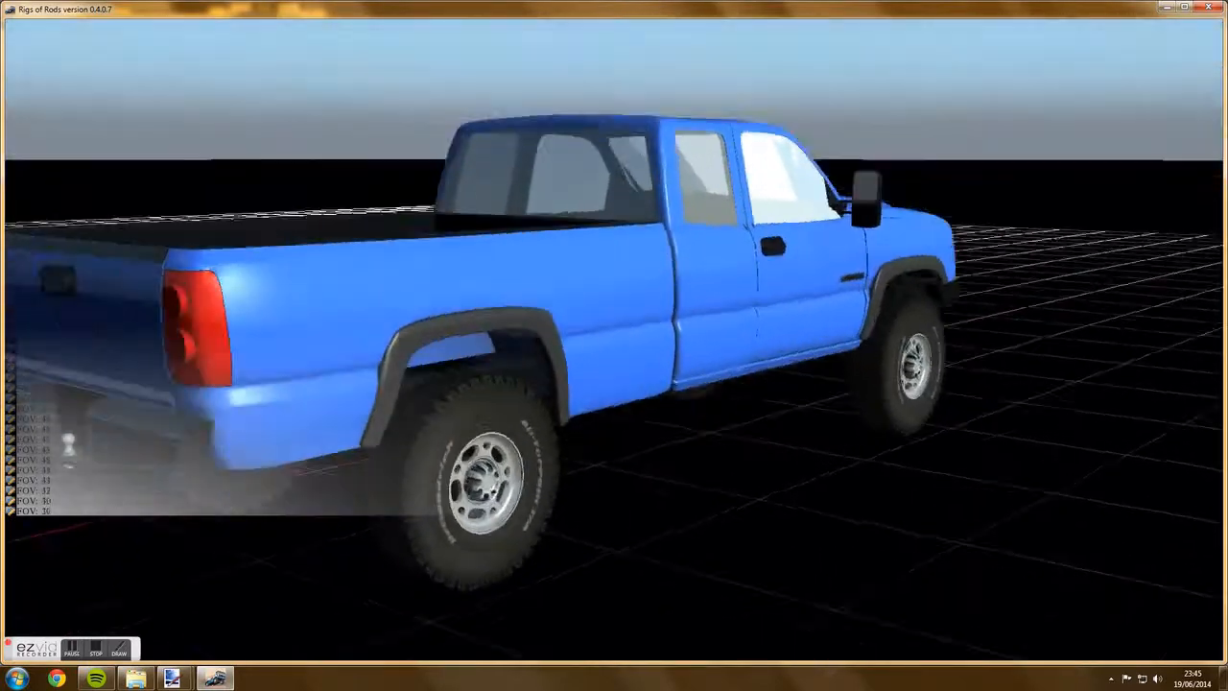
pyautogui.press('KP_6')
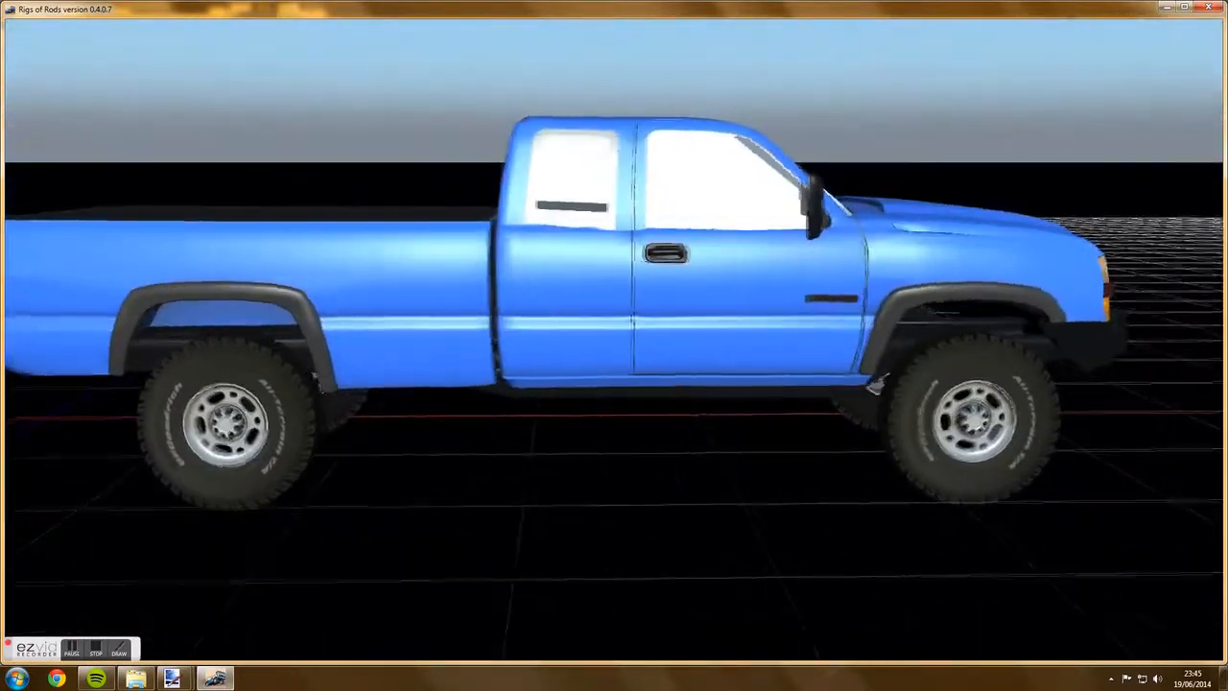
pyautogui.press('KP_6')
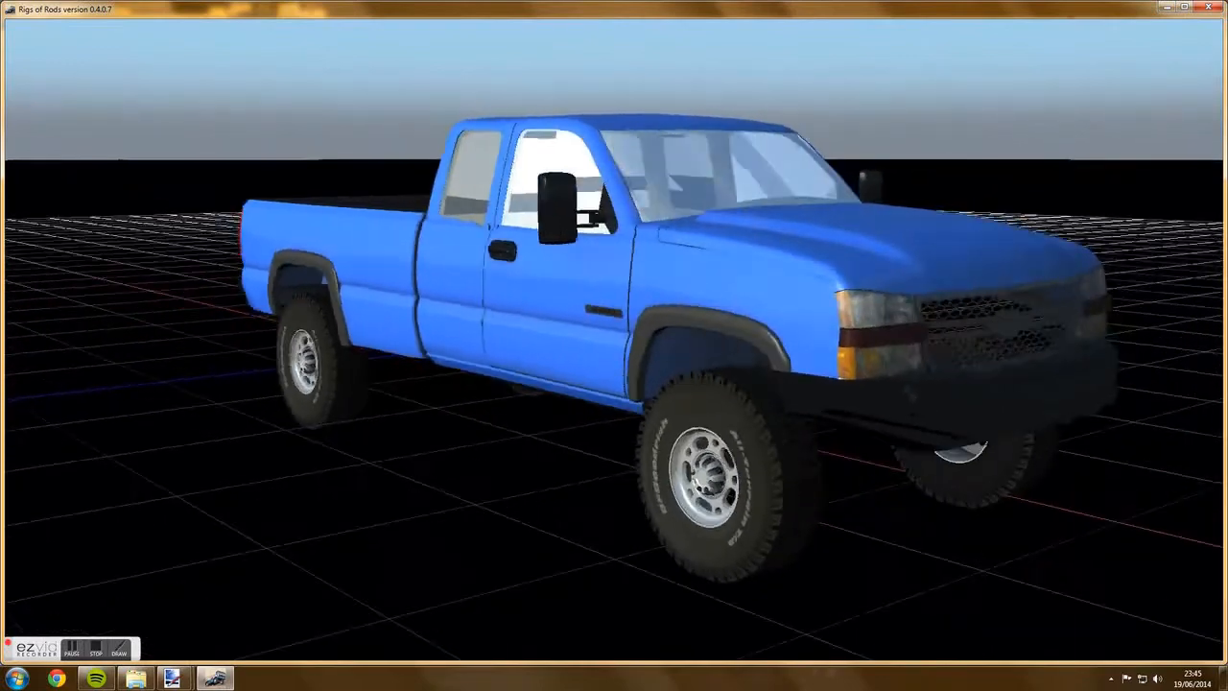
pyautogui.press('KP_6')
pyautogui.press('KP_8')
pyautogui.press('KP_6')
pyautogui.press('KP_8')
pyautogui.press('KP_2')
pyautogui.press('KP_6')
pyautogui.press('KP_2')
pyautogui.press('KP_4')
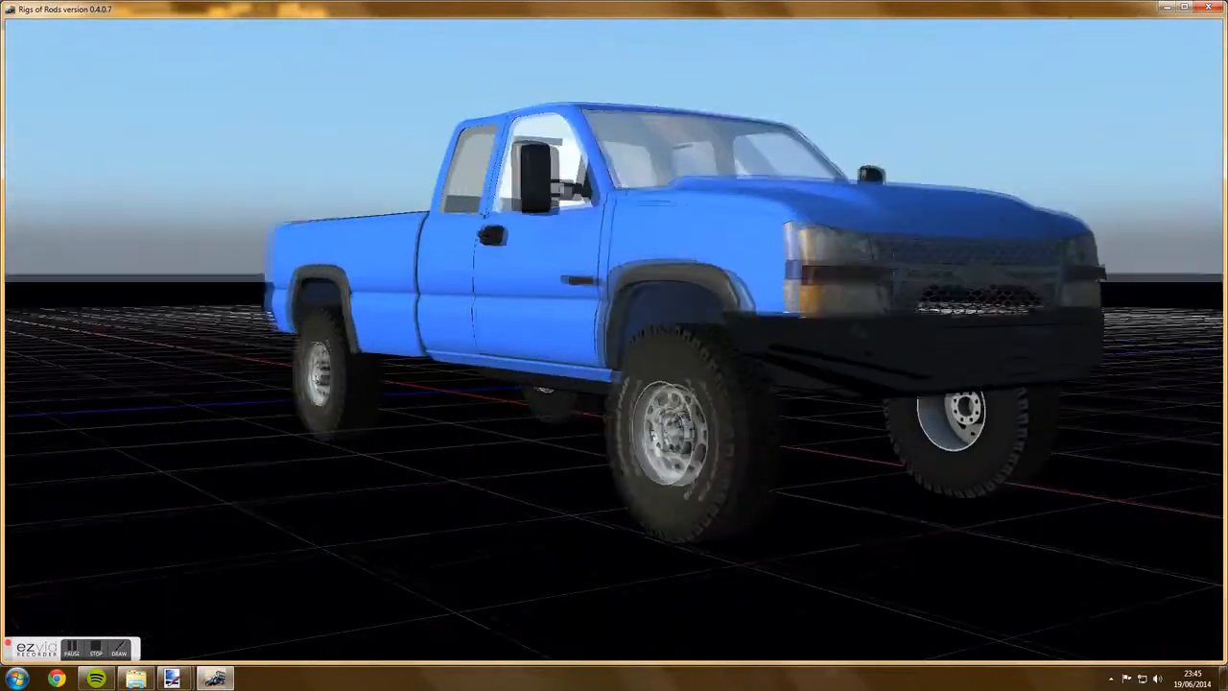
pyautogui.press('KP_4')
pyautogui.press('KP_8')
pyautogui.press('KP_2')
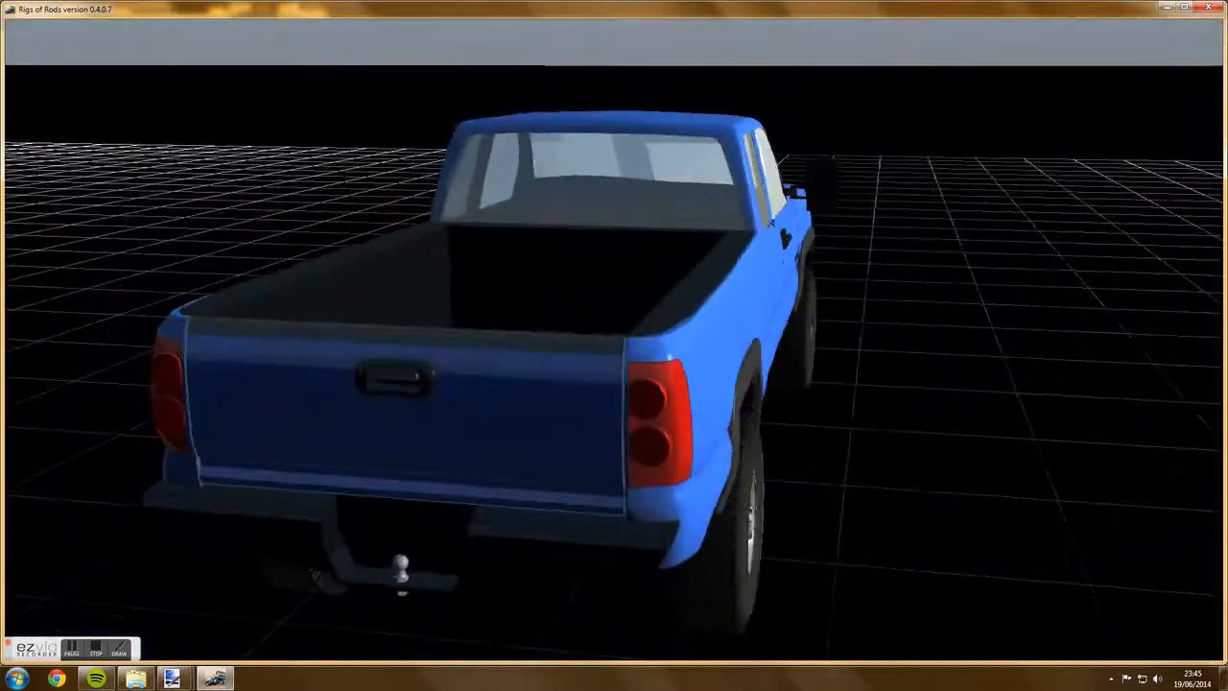
pyautogui.press('KP_2')
pyautogui.press('KP_4')
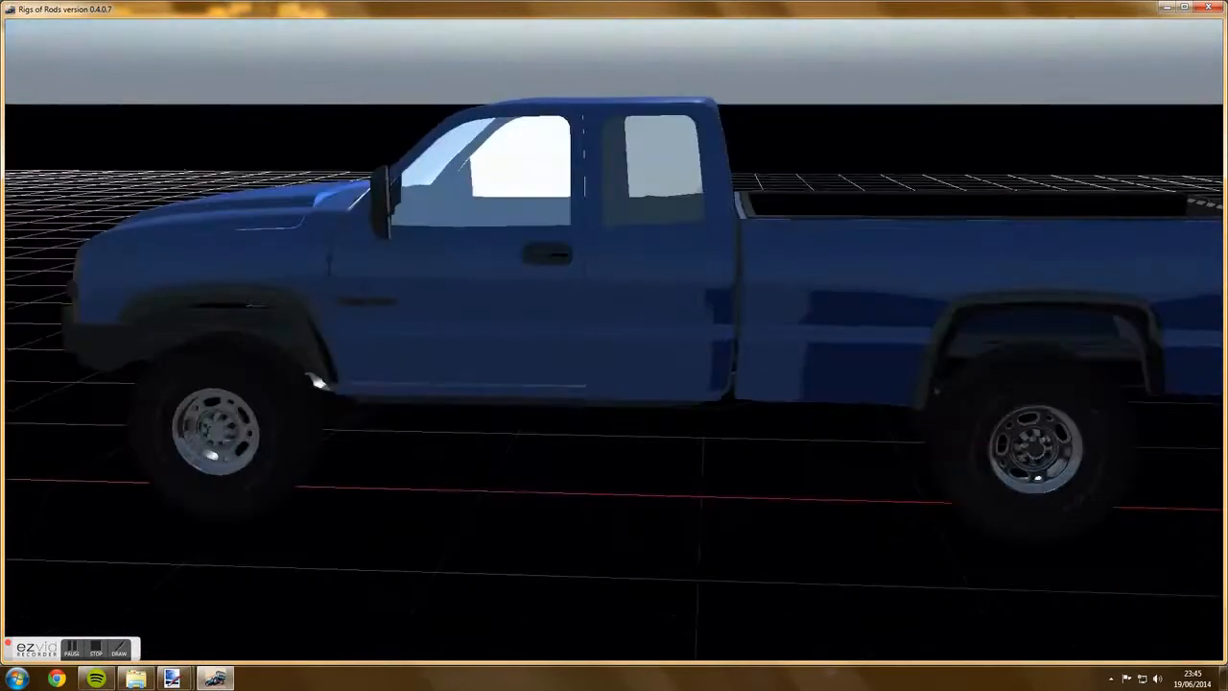
pyautogui.press('KP_4')
pyautogui.press('KP_8')
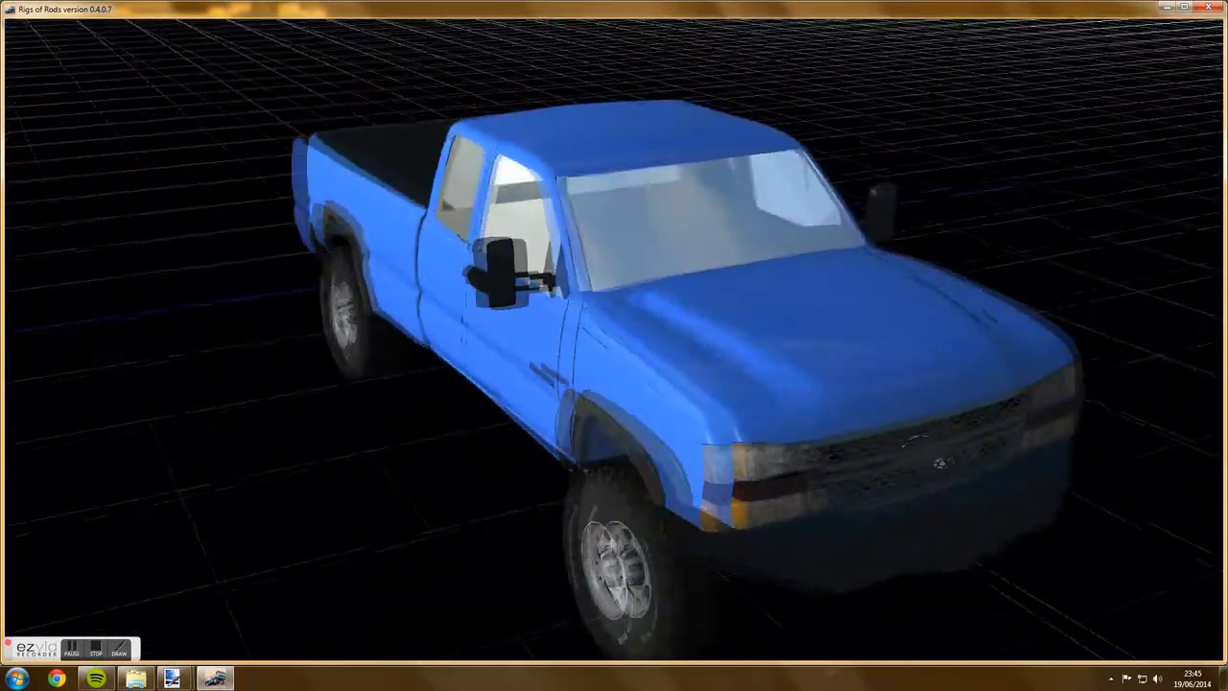
pyautogui.press('KP_2')
pyautogui.press('Escape')
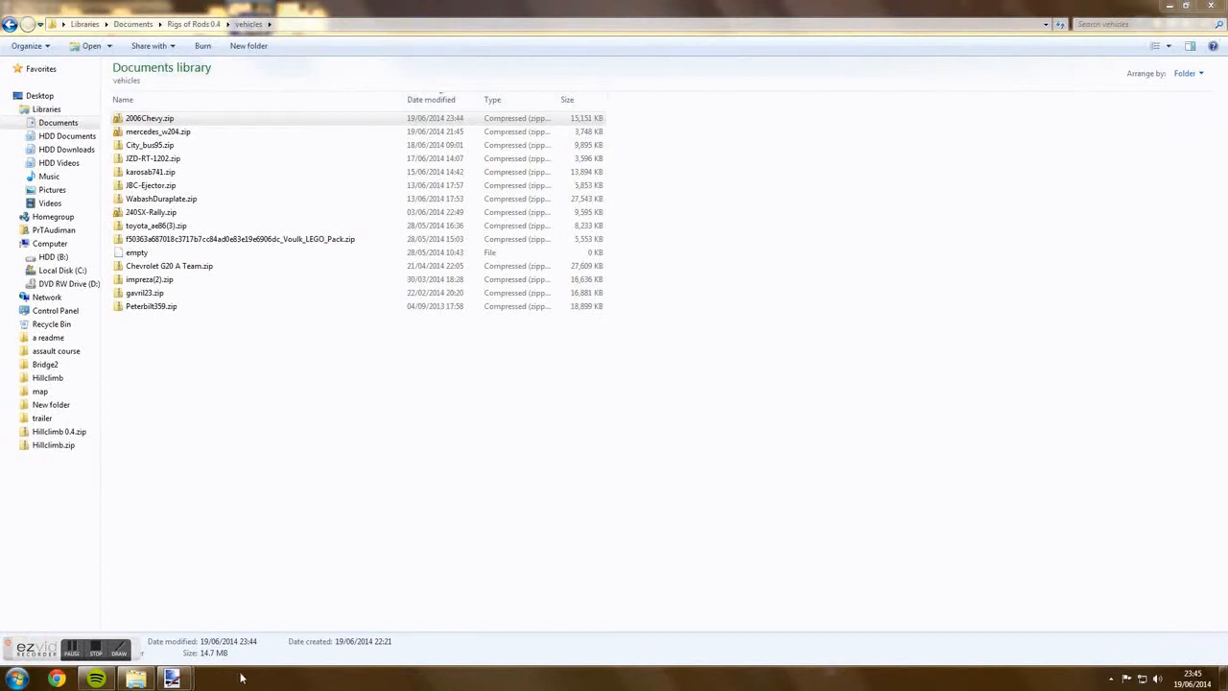
# Return to 06Chevy.png in Paint.NET, and search Google Images in Chrome for "business logo".
pyautogui.moveTo(172, 678)
pyautogui.click(148, 614)
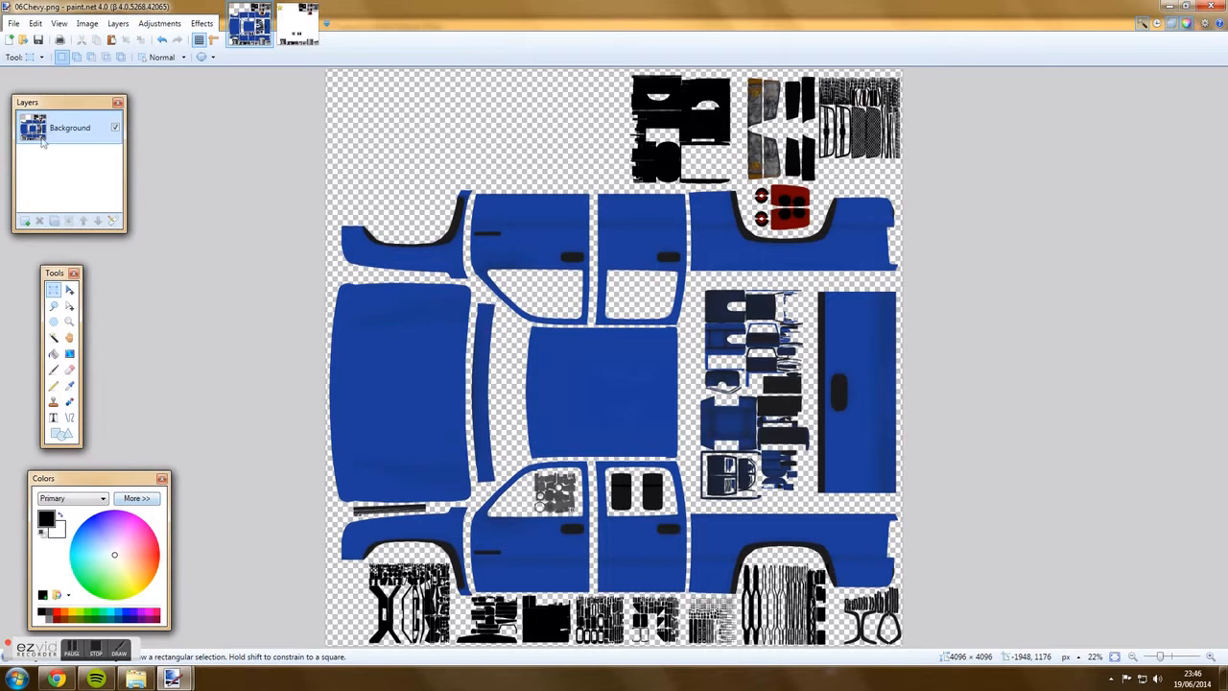
pyautogui.moveTo(50, 107); pyautogui.dragTo(152, 140)
pyautogui.click(130, 253)
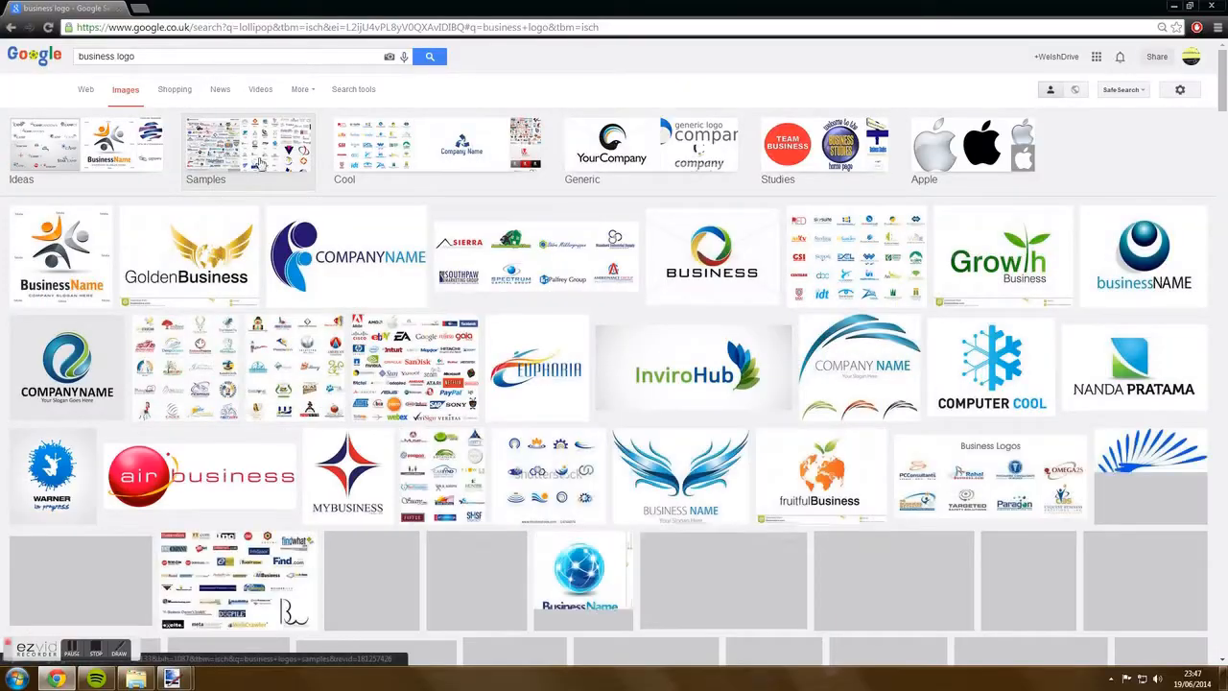
# Find the Global Business Logo from identityview.net in the image results, open it at full size and copy the image.
pyautogui.scroll(-1, 345, 288)
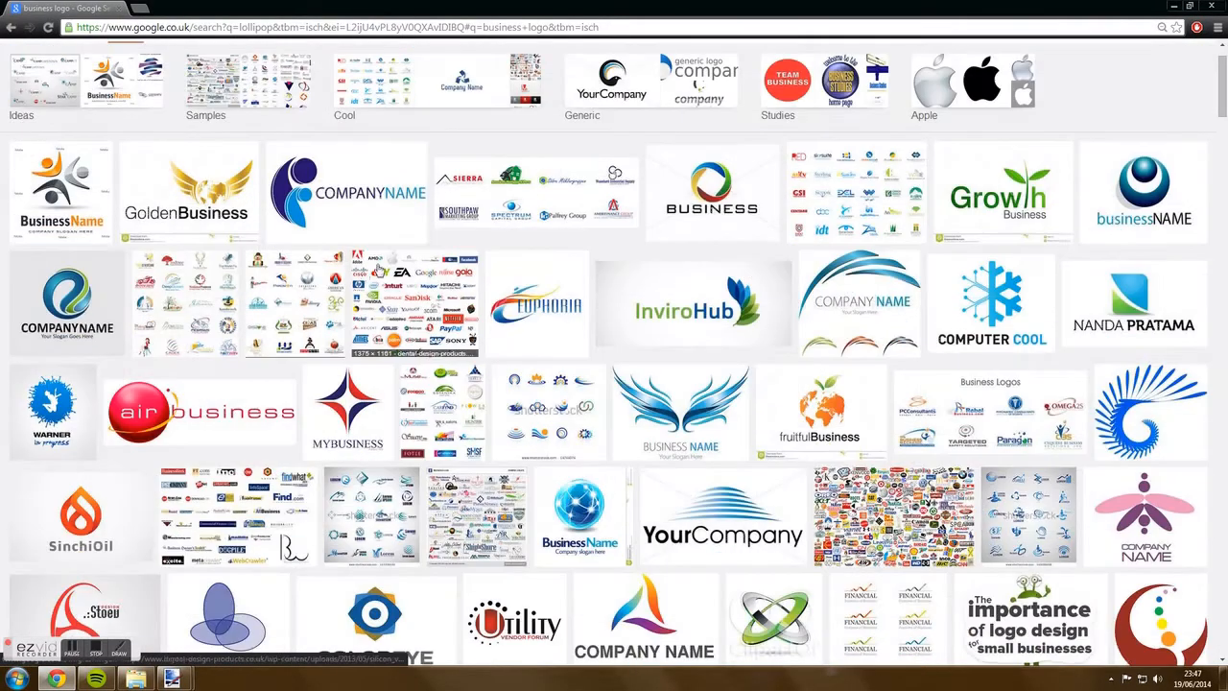
pyautogui.click(347, 179)
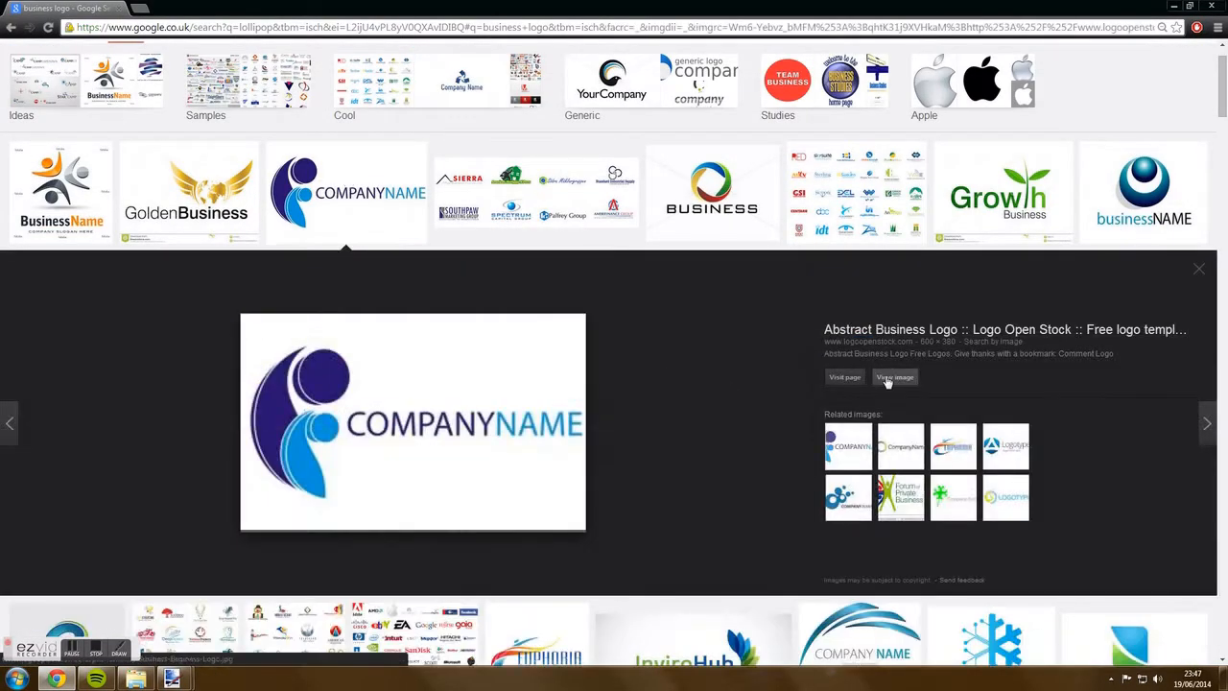
pyautogui.click(1195, 270)
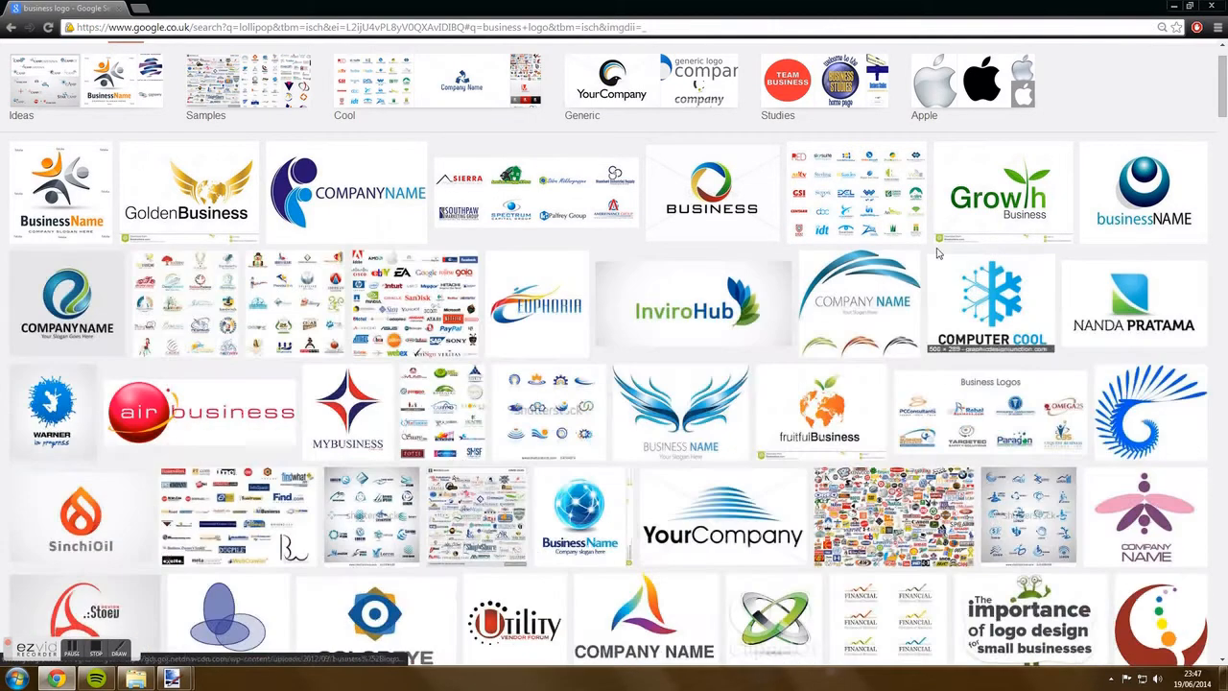
pyautogui.click(745, 188)
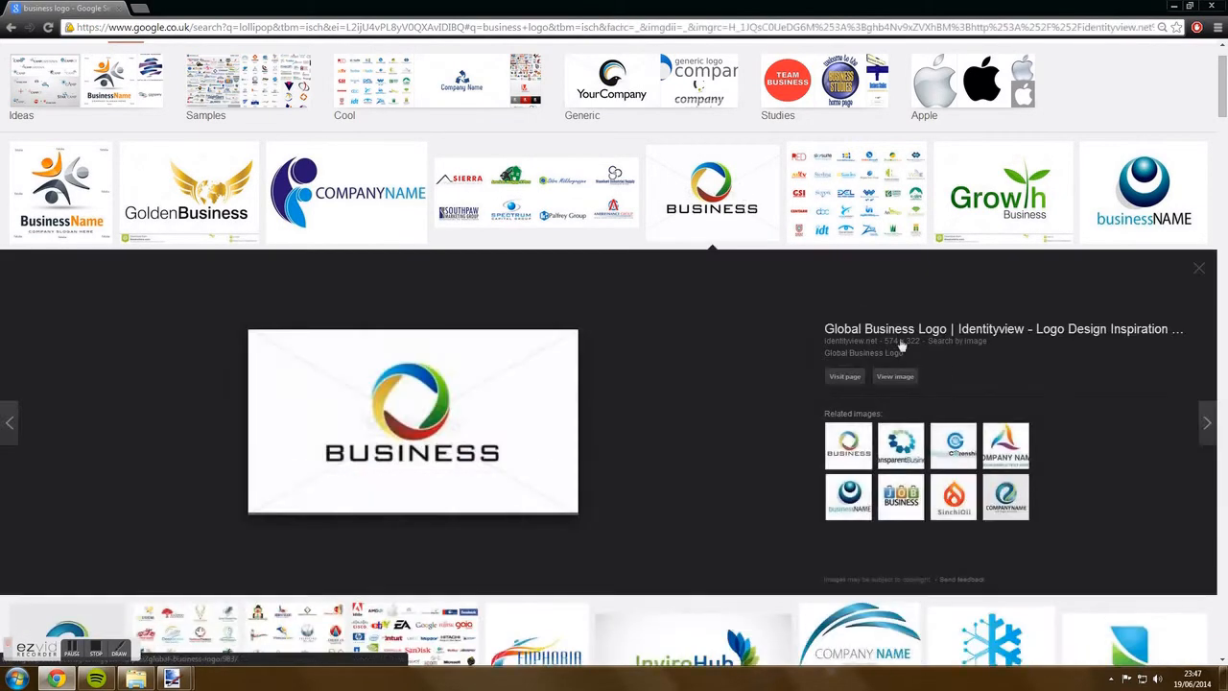
pyautogui.click(903, 377)
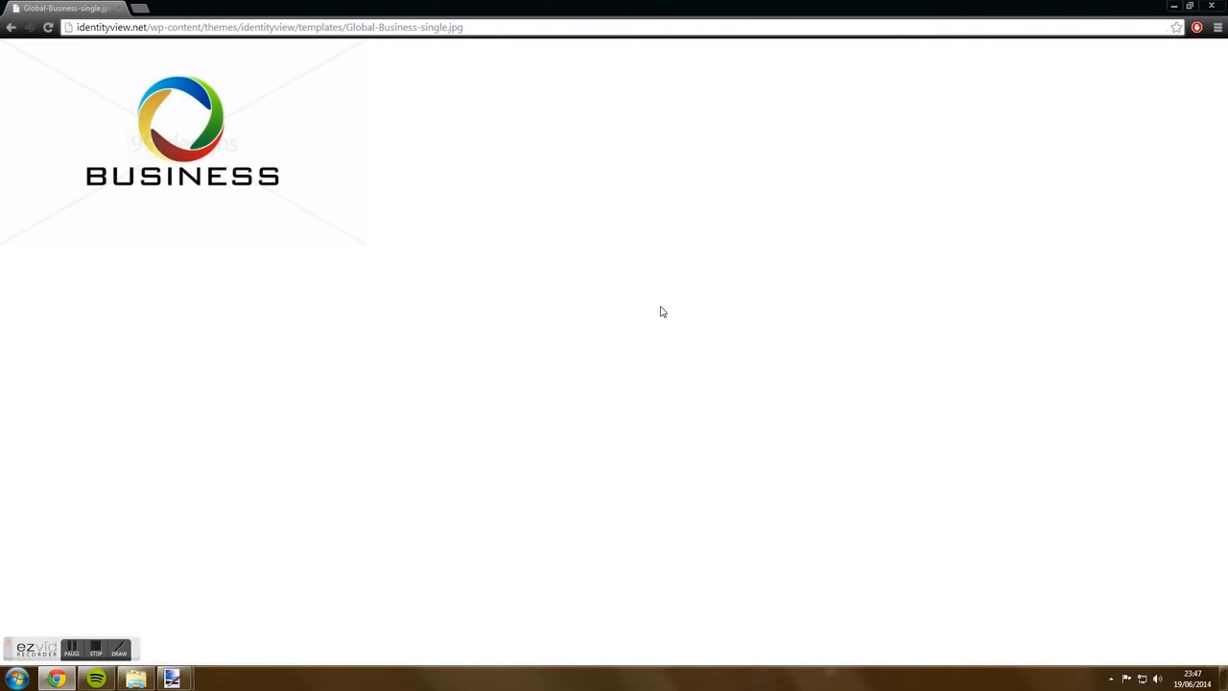
pyautogui.rightClick(153, 137)
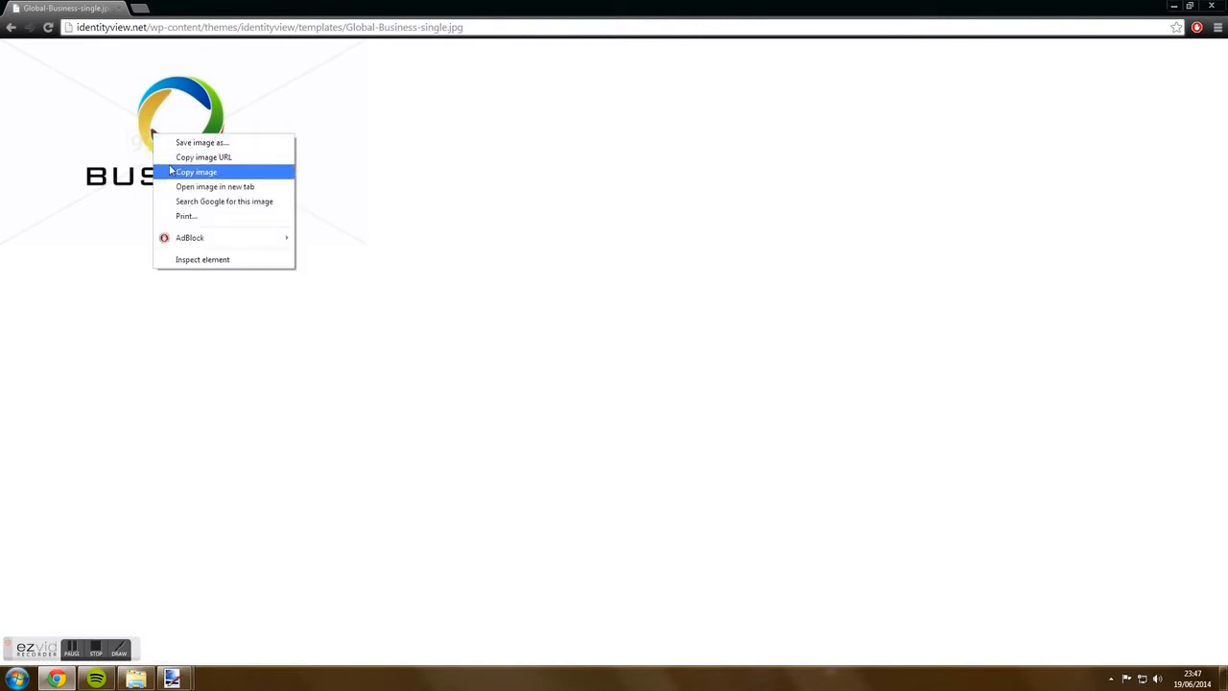
pyautogui.click(192, 171)
# Switch to 06Chevy.png in Paint.NET, paste the logo onto Layer 2 and place it on the lower front door below the window.
pyautogui.moveTo(173, 676)
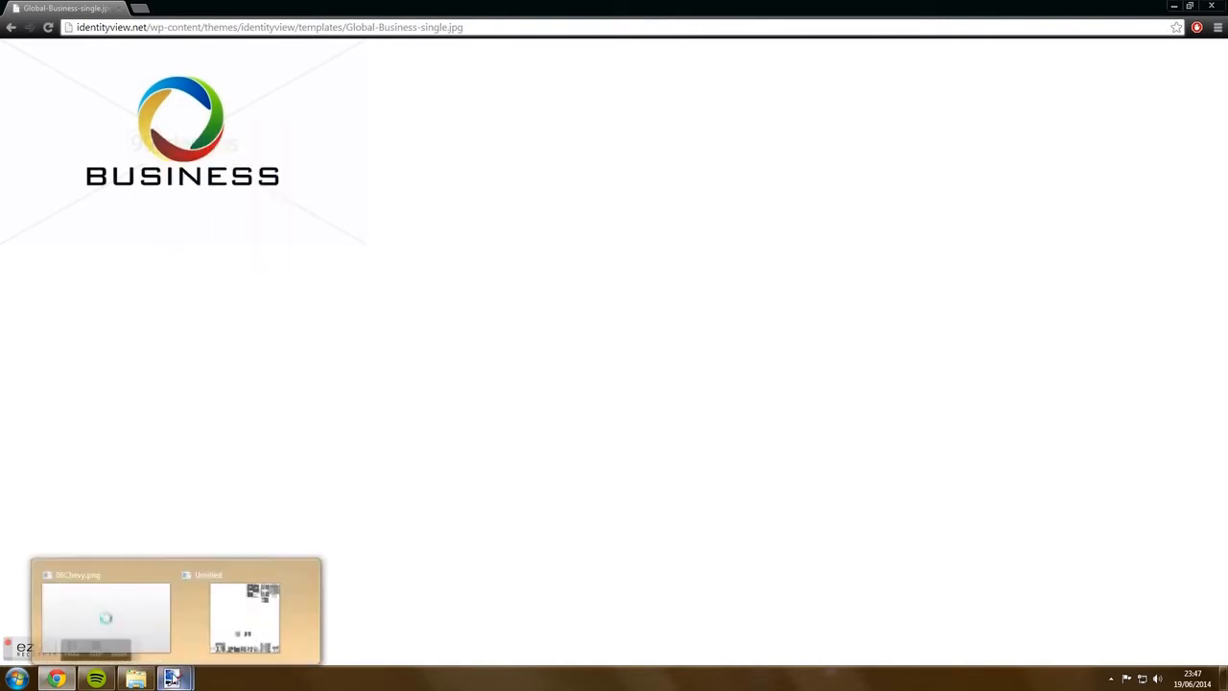
pyautogui.click(105, 610)
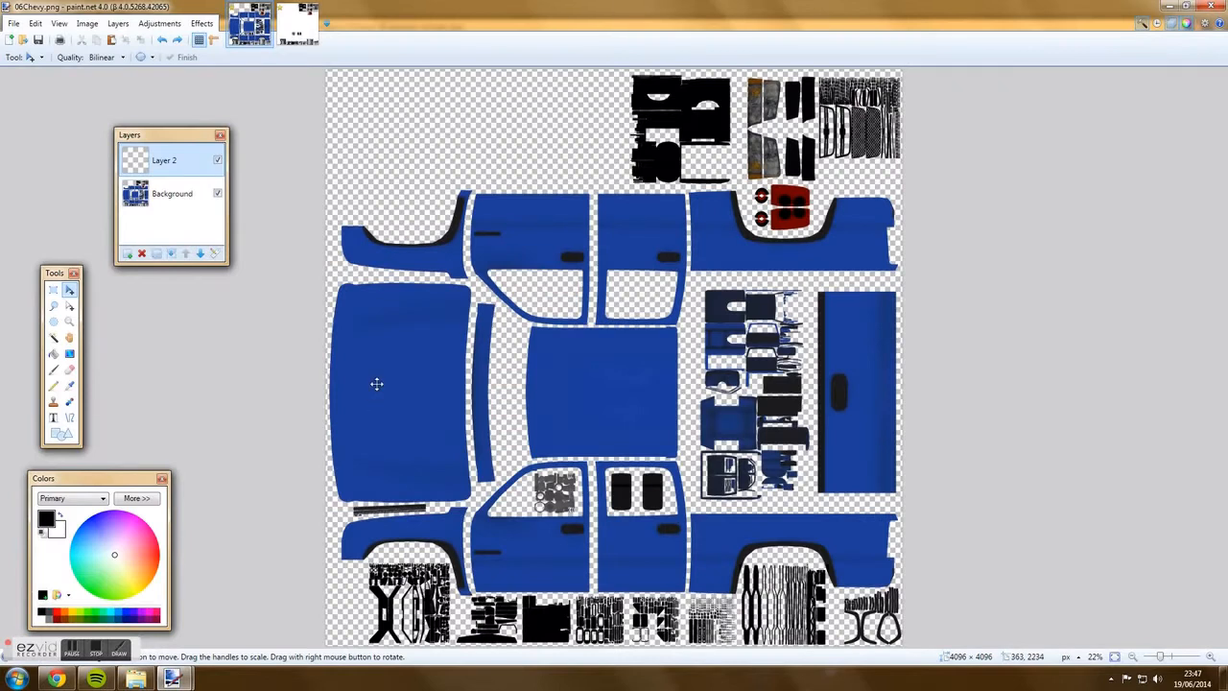
pyautogui.hotkey('ctrl', 'v')
pyautogui.moveTo(431, 124); pyautogui.dragTo(546, 565)
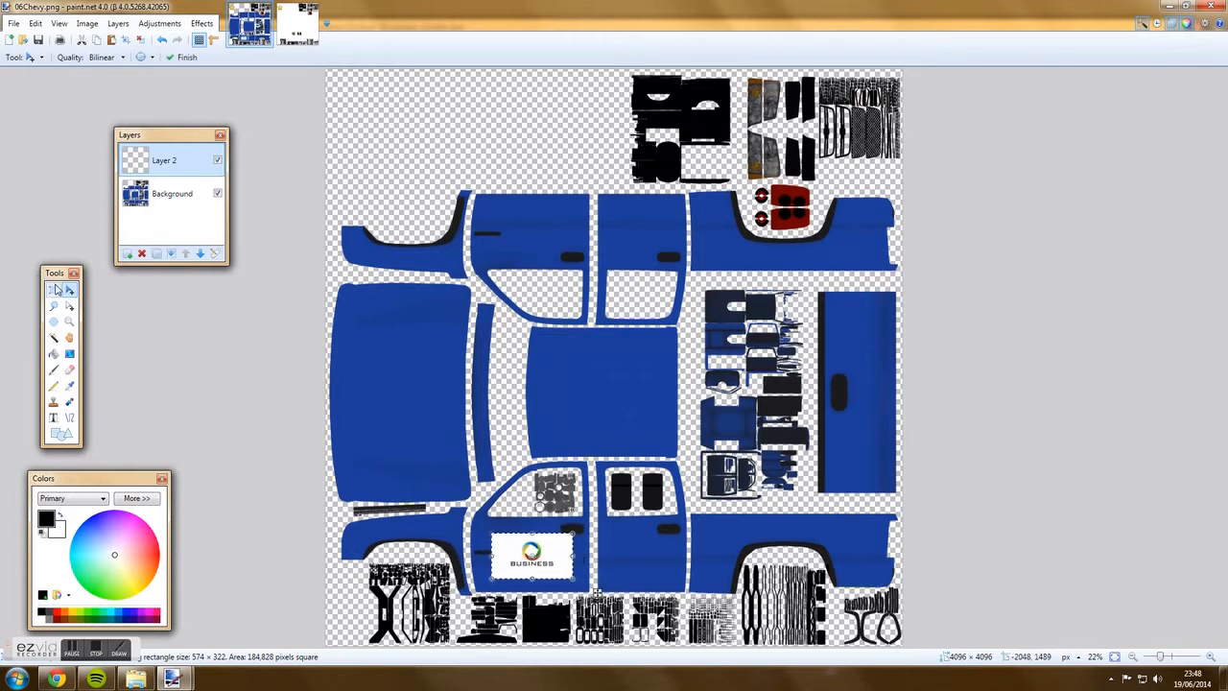
pyautogui.click(54, 290)
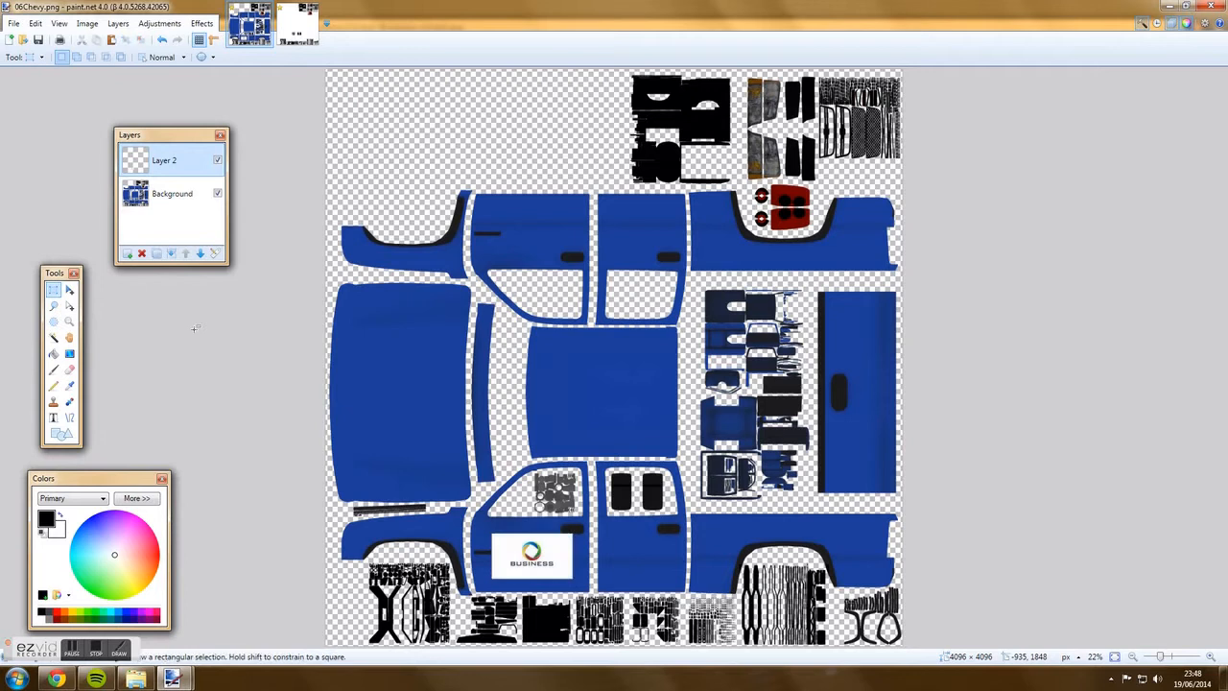
# Set Layer 2's blending mode to Multiply so the logo's white background blends into the blue door.
pyautogui.click(213, 254)
pyautogui.click(581, 345)
pyautogui.click(590, 366)
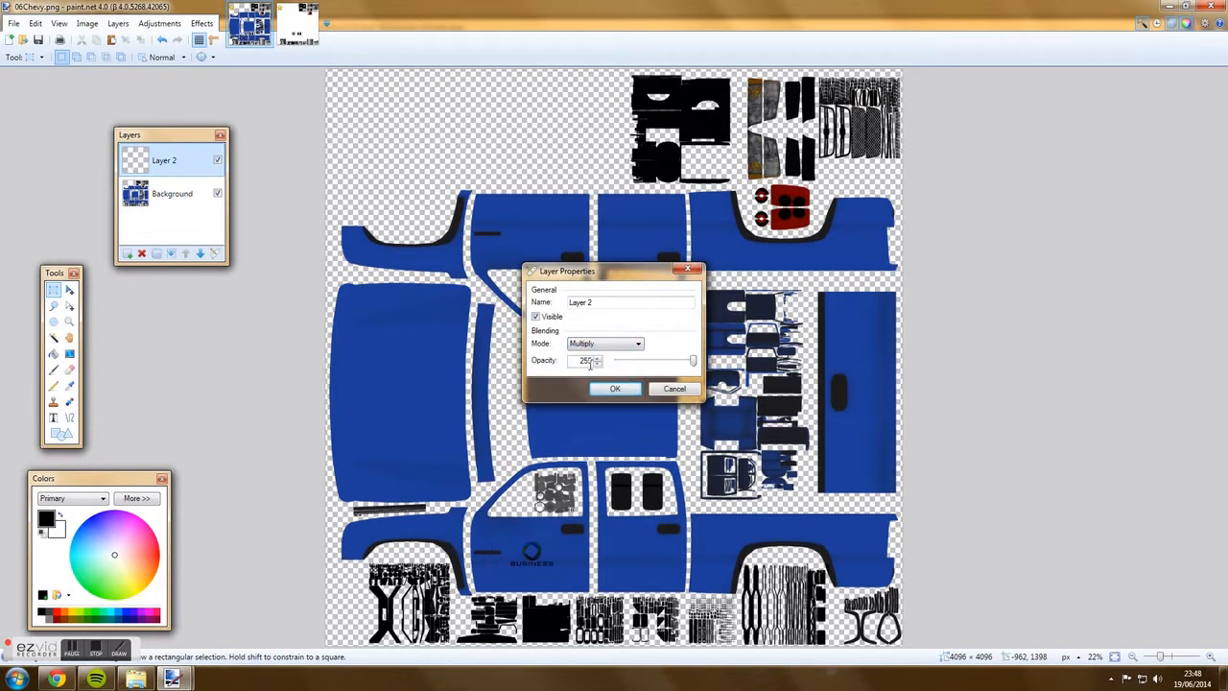
pyautogui.click(606, 346)
pyautogui.click(612, 329)
pyautogui.click(615, 389)
# Select the logo on the lower front door, centre it on the door panel below the window and deselect it.
pyautogui.moveTo(487, 512)
pyautogui.mouseDown()
pyautogui.moveTo(584, 581)
pyautogui.moveTo(606, 581)
pyautogui.moveTo(564, 556)
pyautogui.moveTo(575, 585)
pyautogui.moveTo(556, 549)
pyautogui.moveTo(578, 579)
pyautogui.mouseUp()
pyautogui.click(69, 289)
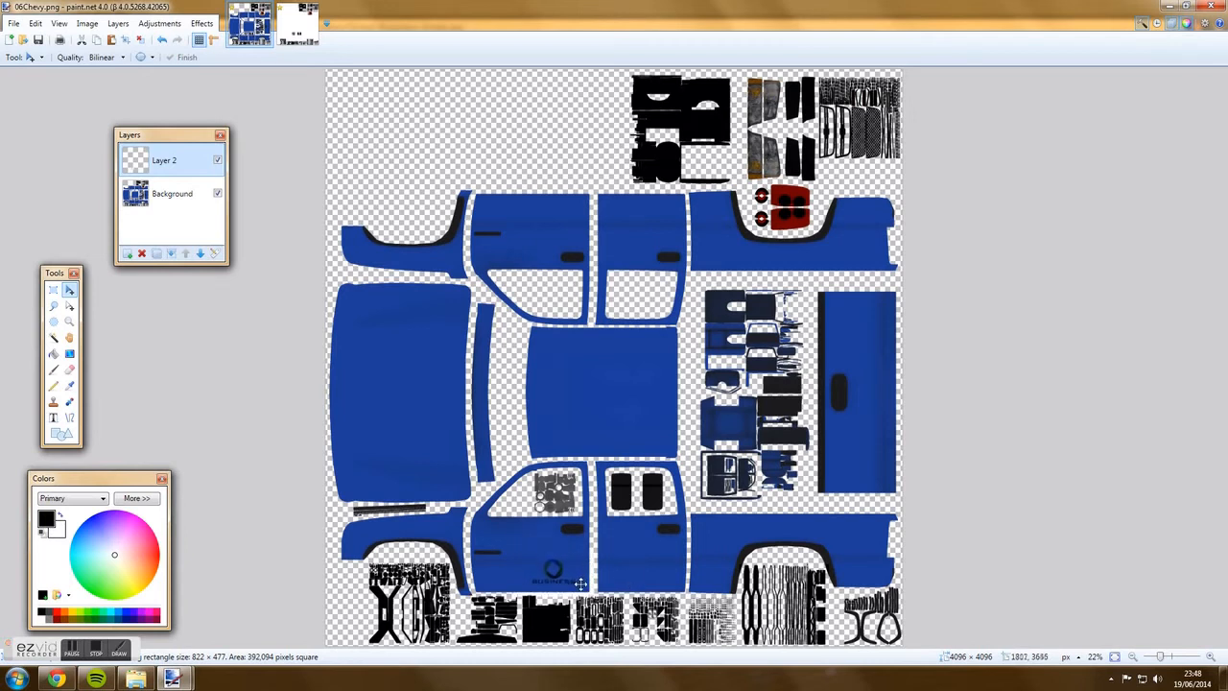
pyautogui.moveTo(576, 576); pyautogui.dragTo(567, 575)
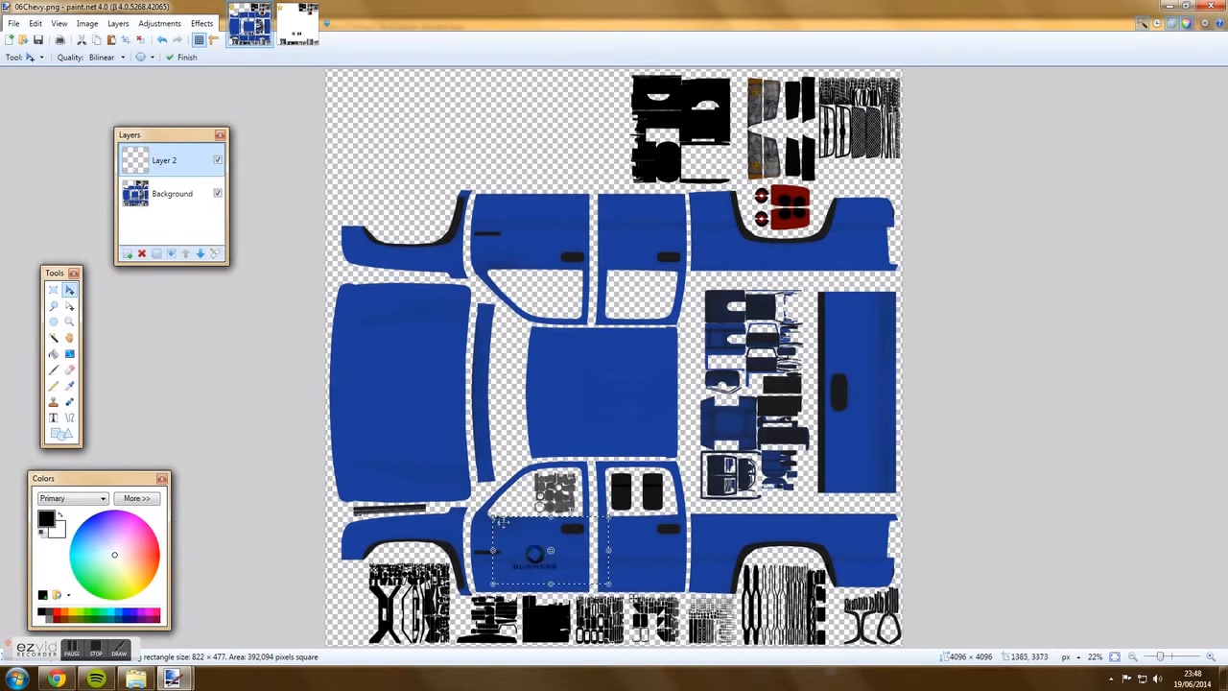
pyautogui.moveTo(489, 518); pyautogui.dragTo(520, 535)
pyautogui.hotkey('ctrl', 'd')
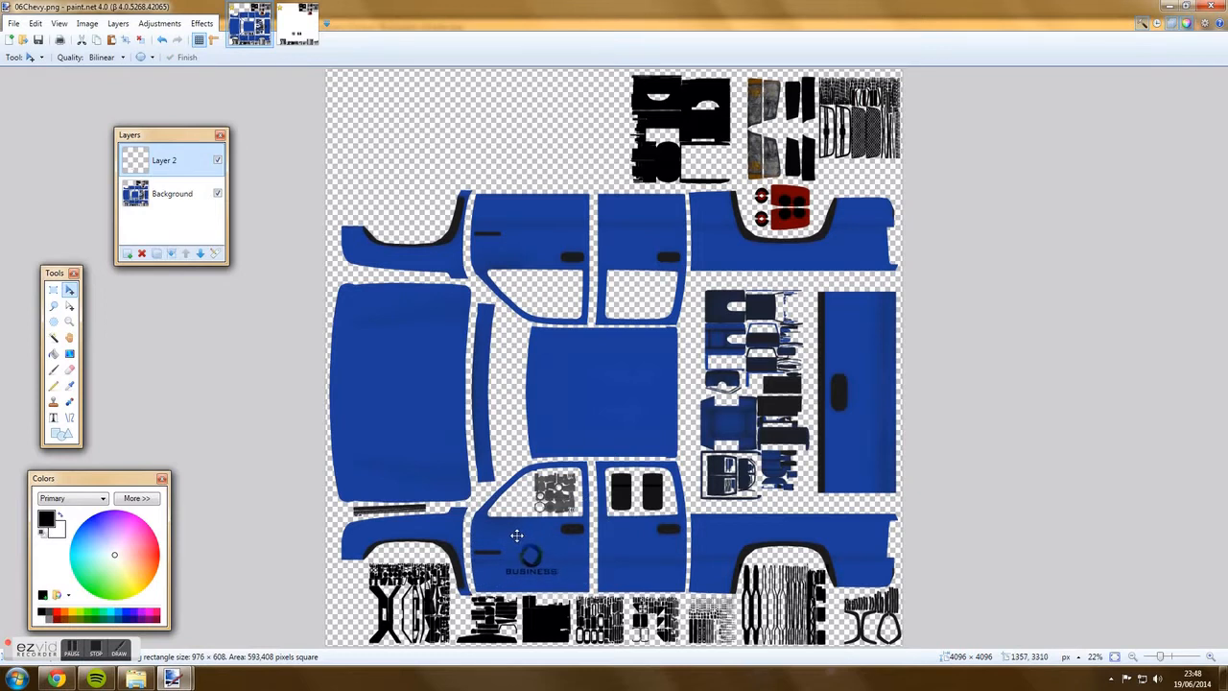
# Copy the door logo, paste it on Layer 2, rotate it about 180° and position it on the opposite front door.
pyautogui.press('s')
pyautogui.moveTo(498, 536)
pyautogui.mouseDown()
pyautogui.moveTo(567, 580)
pyautogui.moveTo(522, 395)
pyautogui.moveTo(519, 217)
pyautogui.moveTo(543, 246)
pyautogui.moveTo(470, 254)
pyautogui.moveTo(454, 236)
pyautogui.mouseUp()
pyautogui.hotkey('ctrl', 'c')
pyautogui.hotkey('ctrl', 'v')
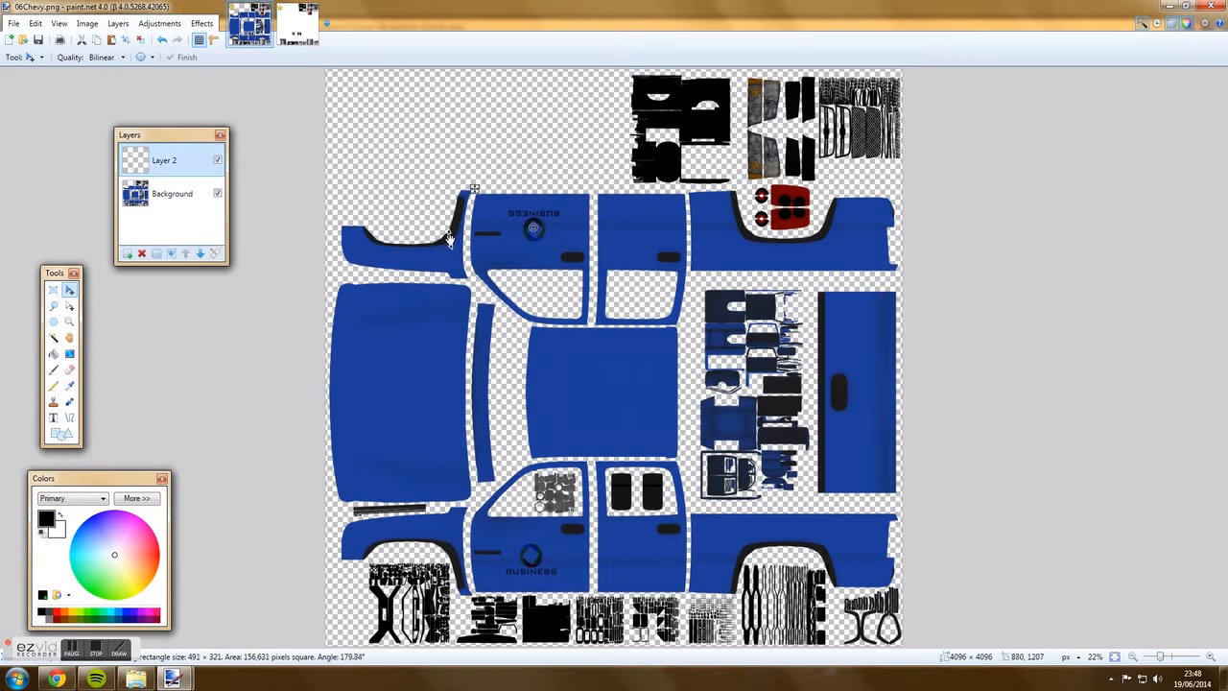
pyautogui.moveTo(450, 238); pyautogui.dragTo(451, 239)
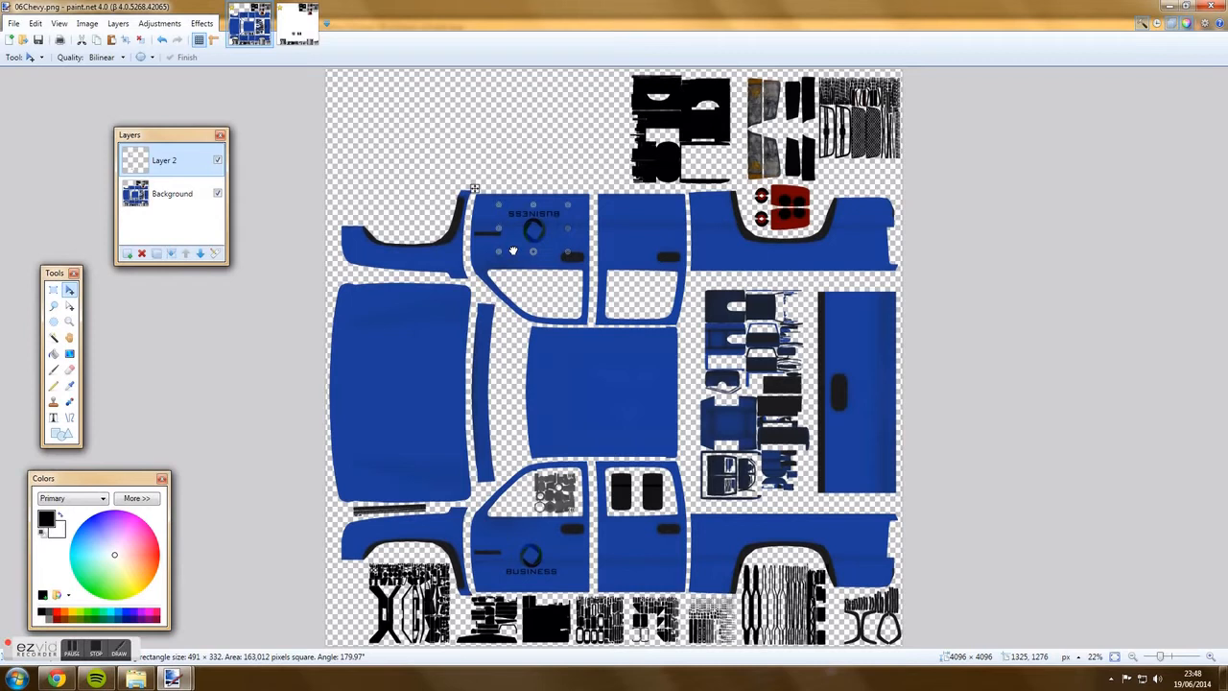
pyautogui.click(162, 42)
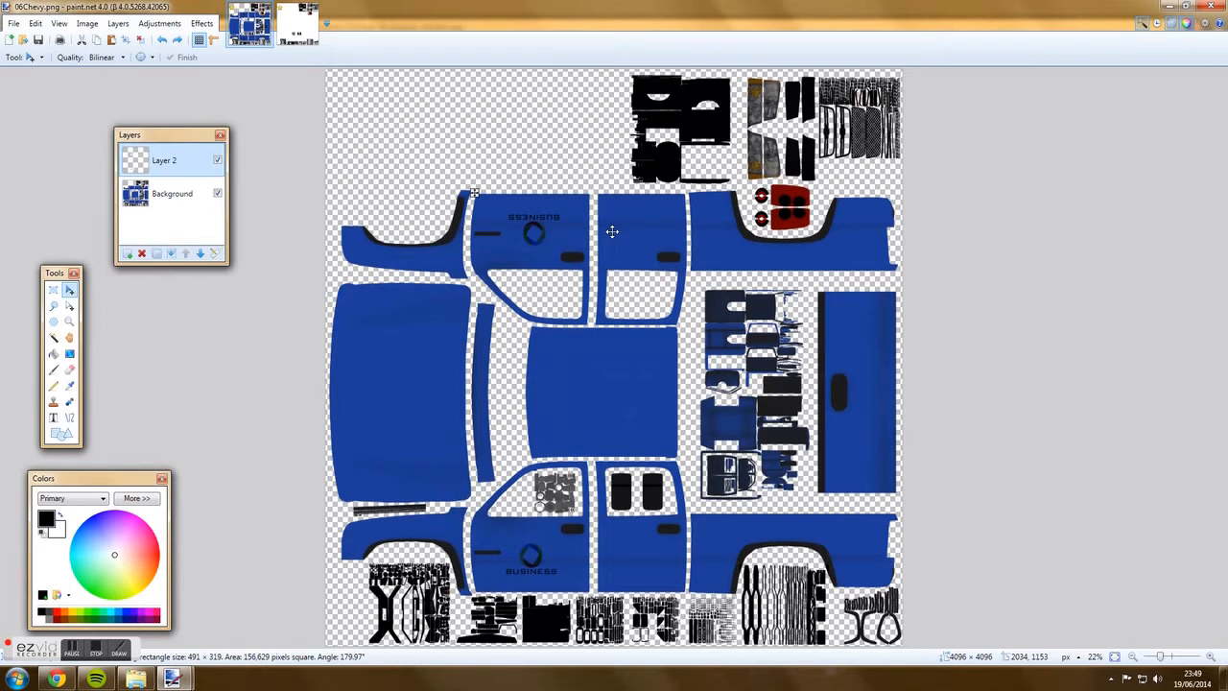
pyautogui.moveTo(611, 231); pyautogui.dragTo(612, 236)
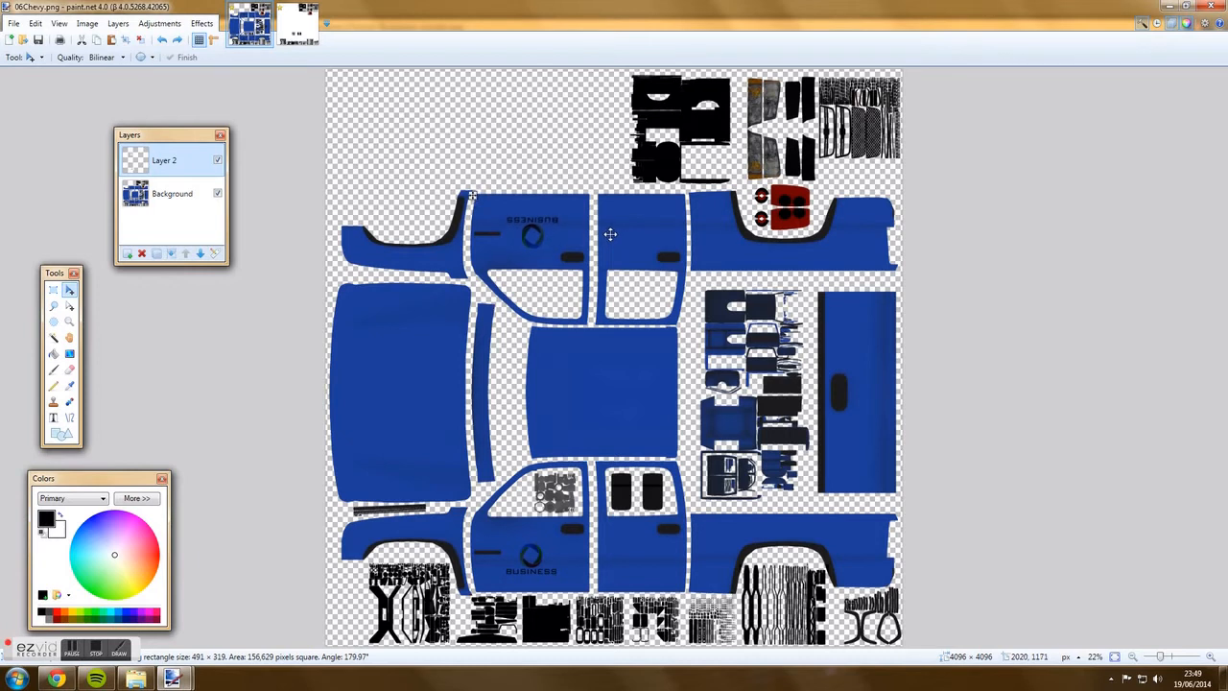
pyautogui.press('s')
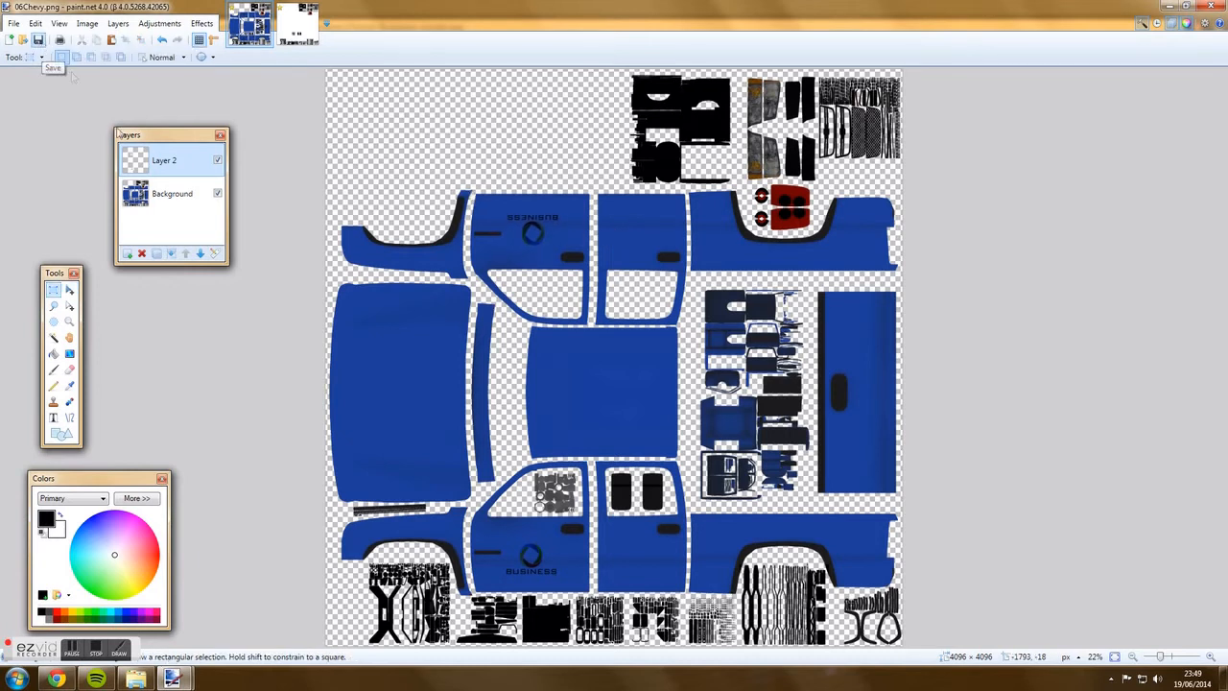
# Save the texture to the Desktop as PNG over 06Chevy.png with auto-detected bit depth, flattening the layers.
pyautogui.hotkey('ctrl', 'shift', 's')
pyautogui.click(479, 366)
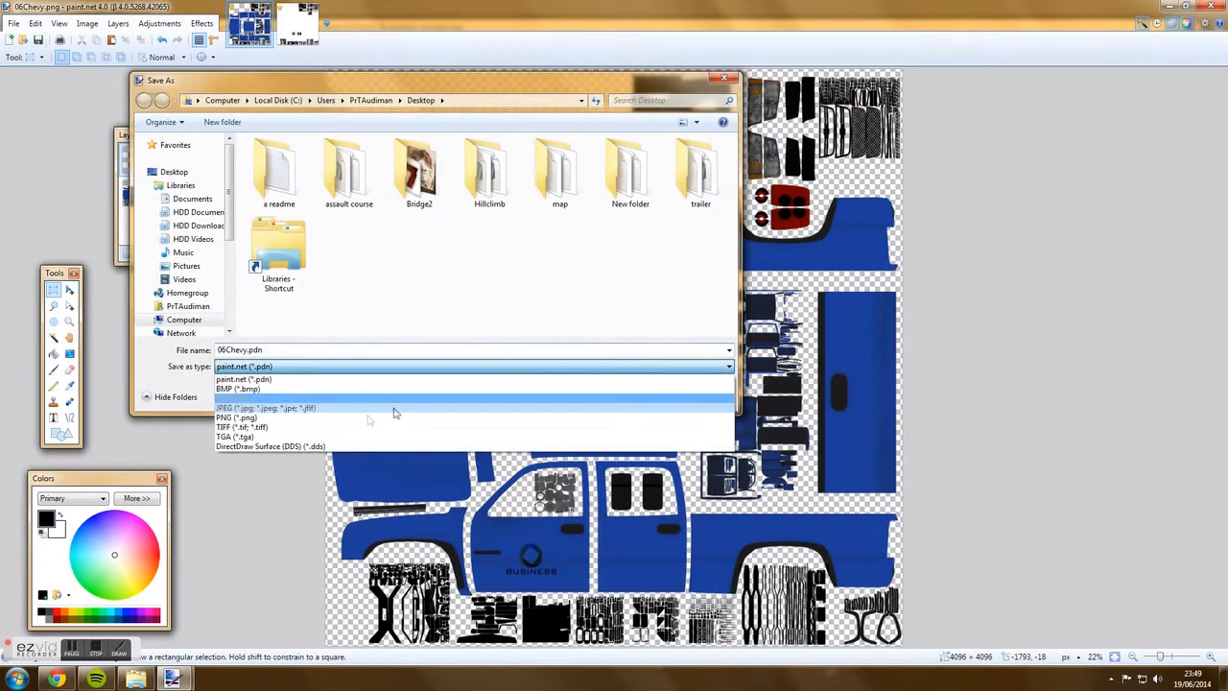
pyautogui.click(343, 419)
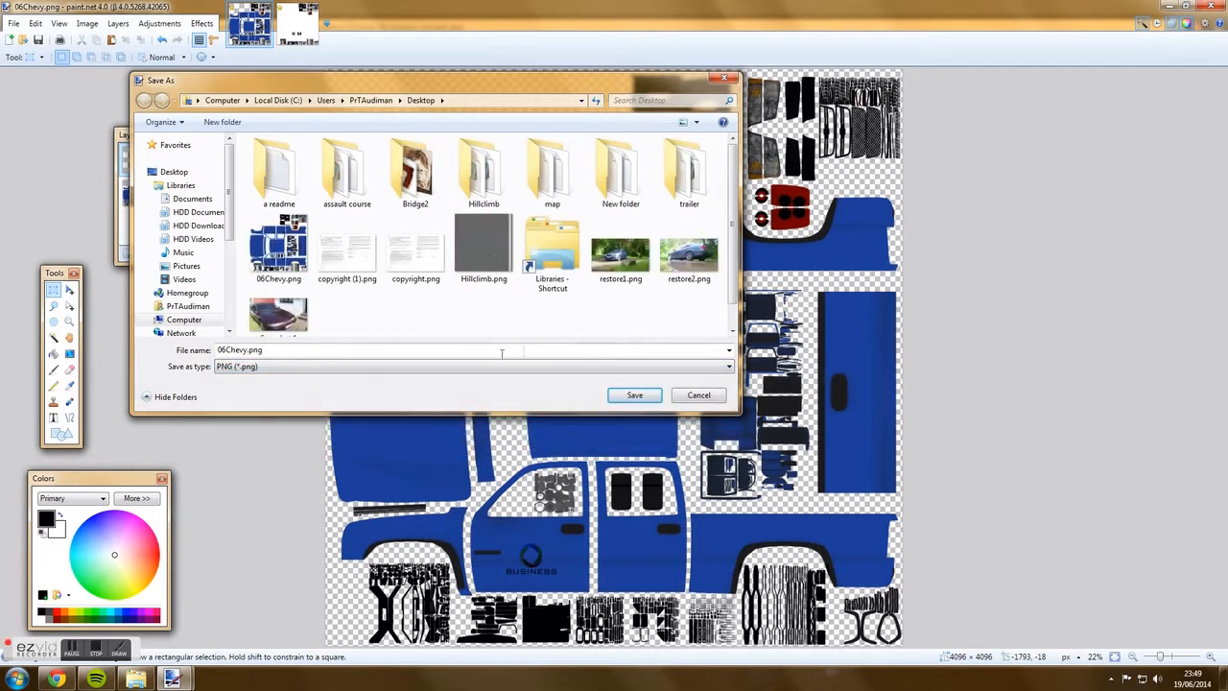
pyautogui.click(278, 251)
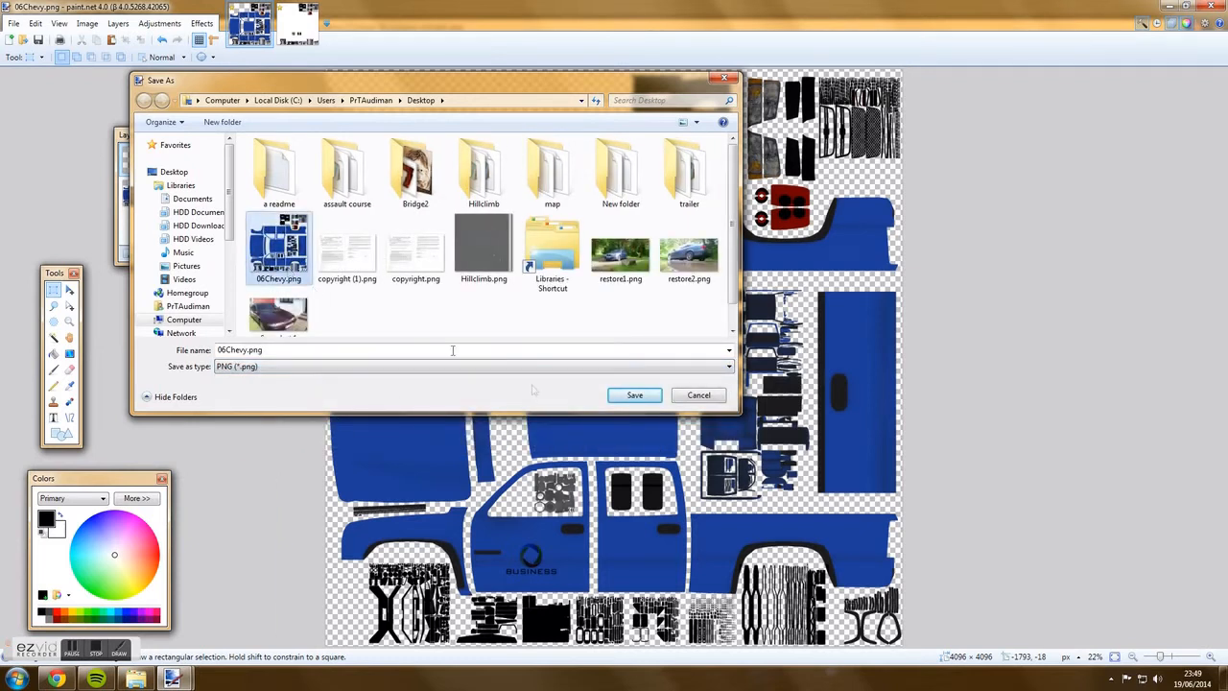
pyautogui.click(635, 396)
pyautogui.click(653, 345)
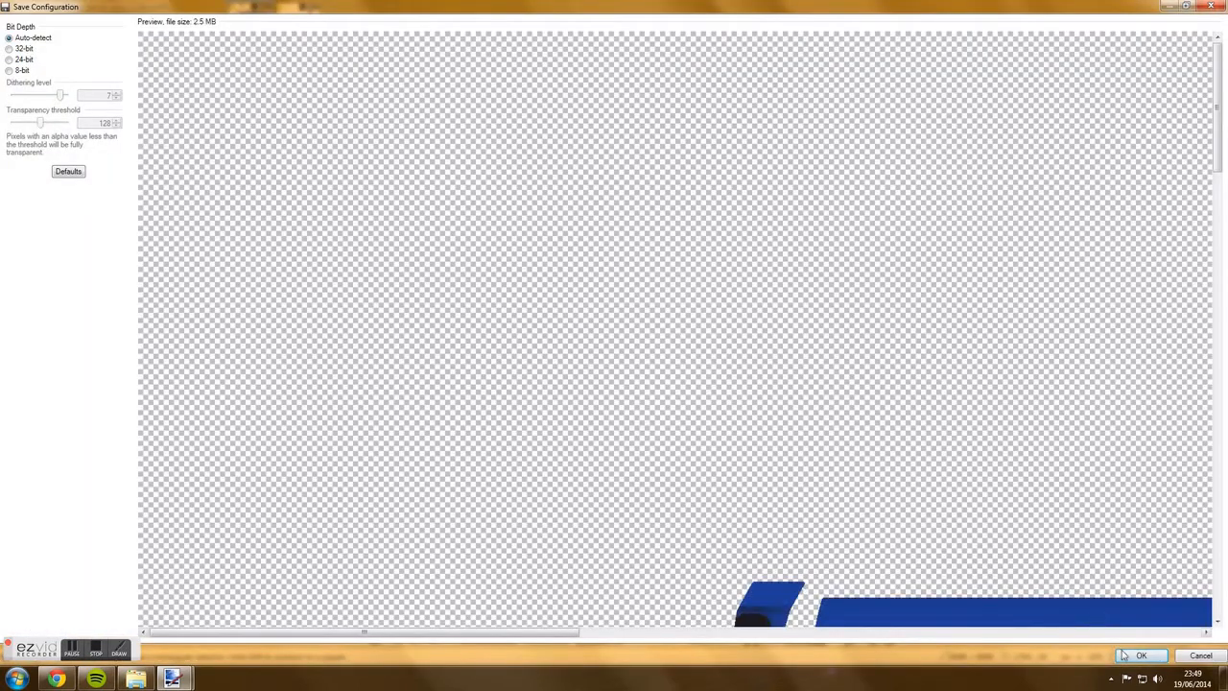
pyautogui.click(1140, 655)
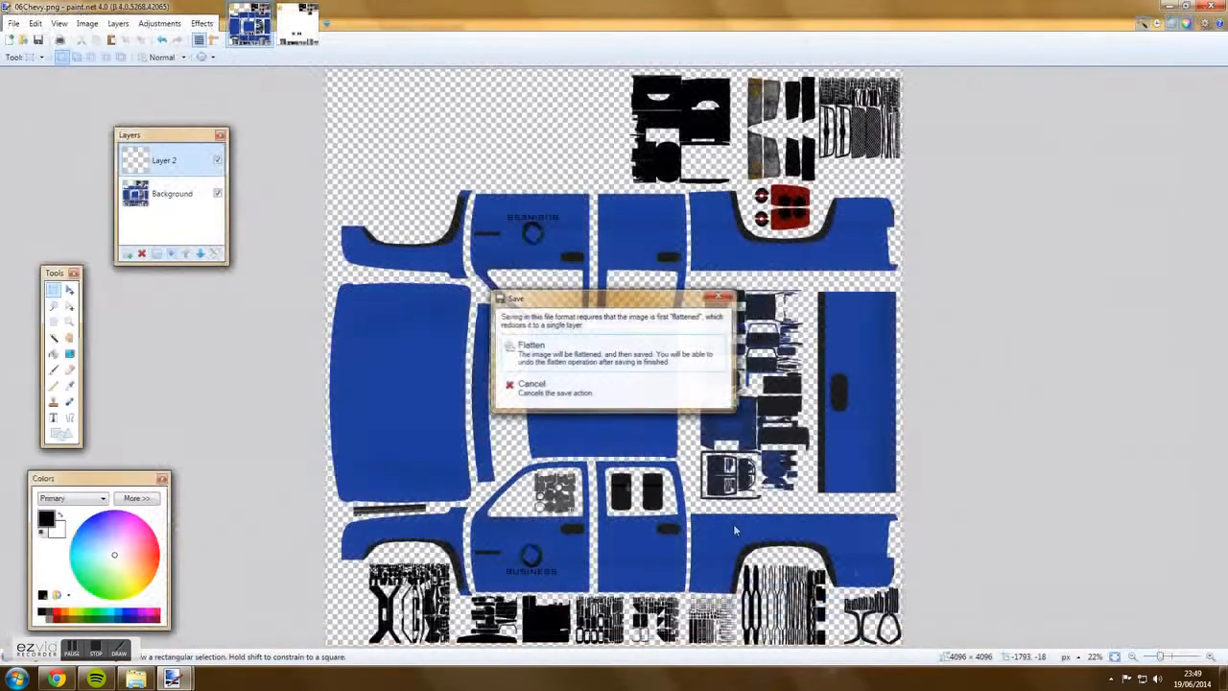
pyautogui.click(587, 345)
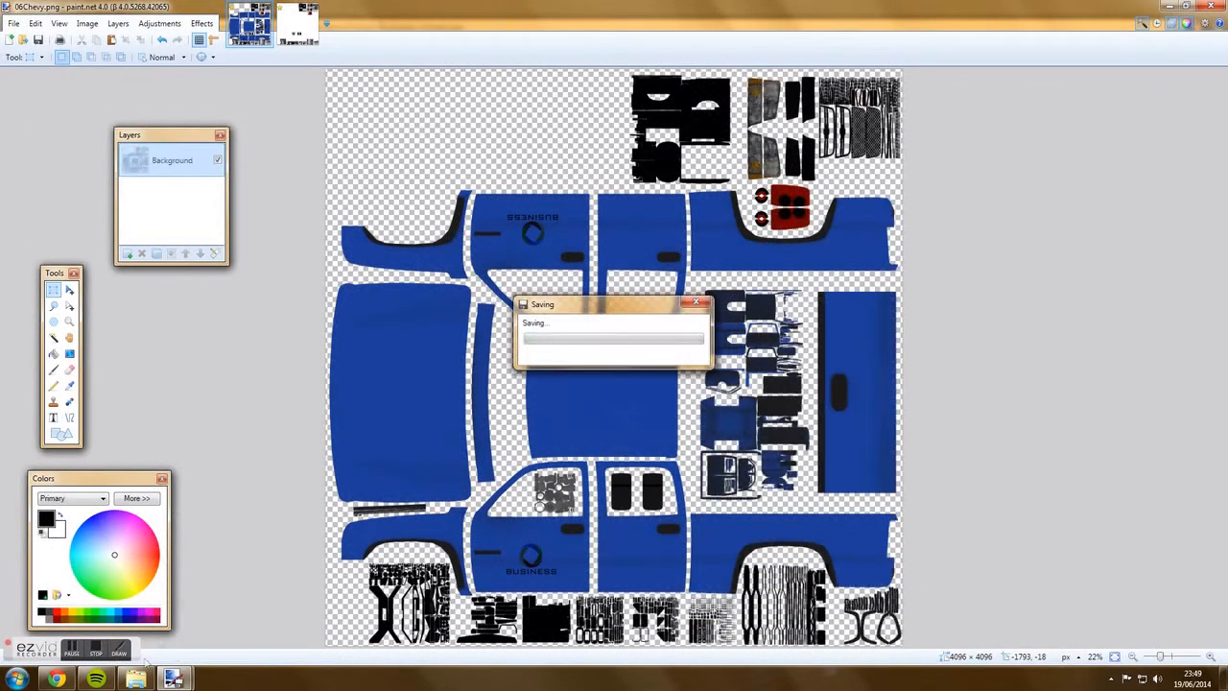
# Copy 06Chevy.png from the Desktop into 2006Chevy.zip in the Rigs of Rods 0.4 vehicles folder, replacing the existing texture.
pyautogui.click(136, 679)
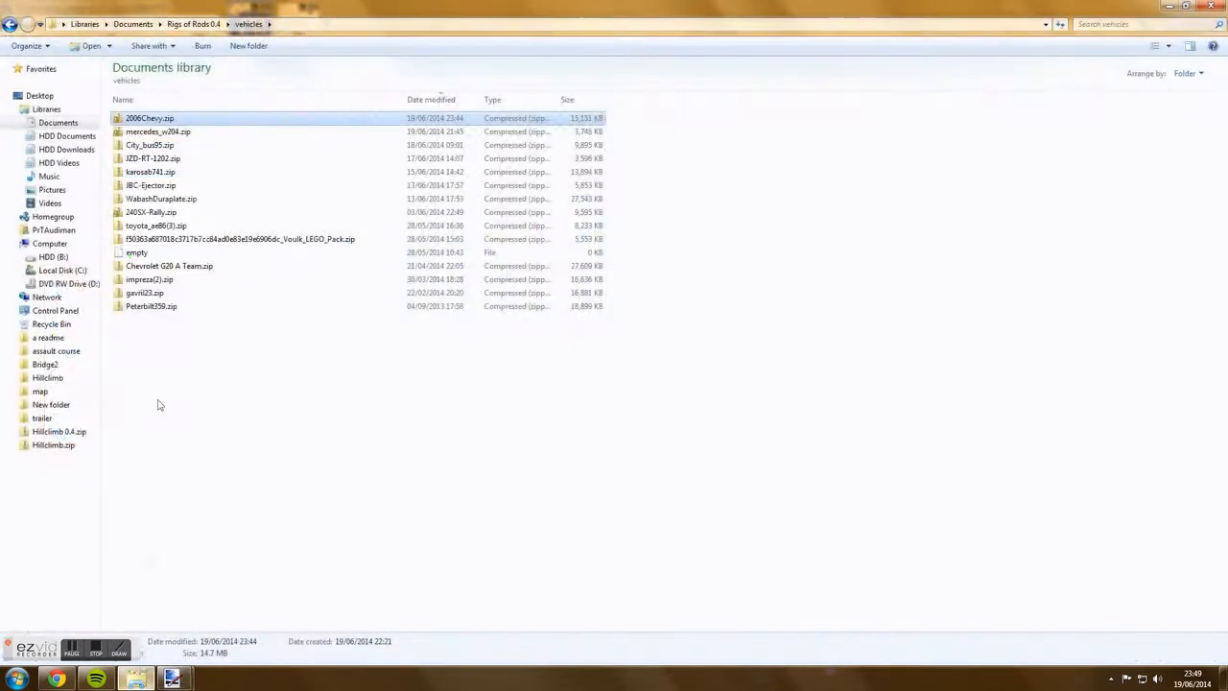
pyautogui.click(41, 96)
pyautogui.rightClick(813, 182)
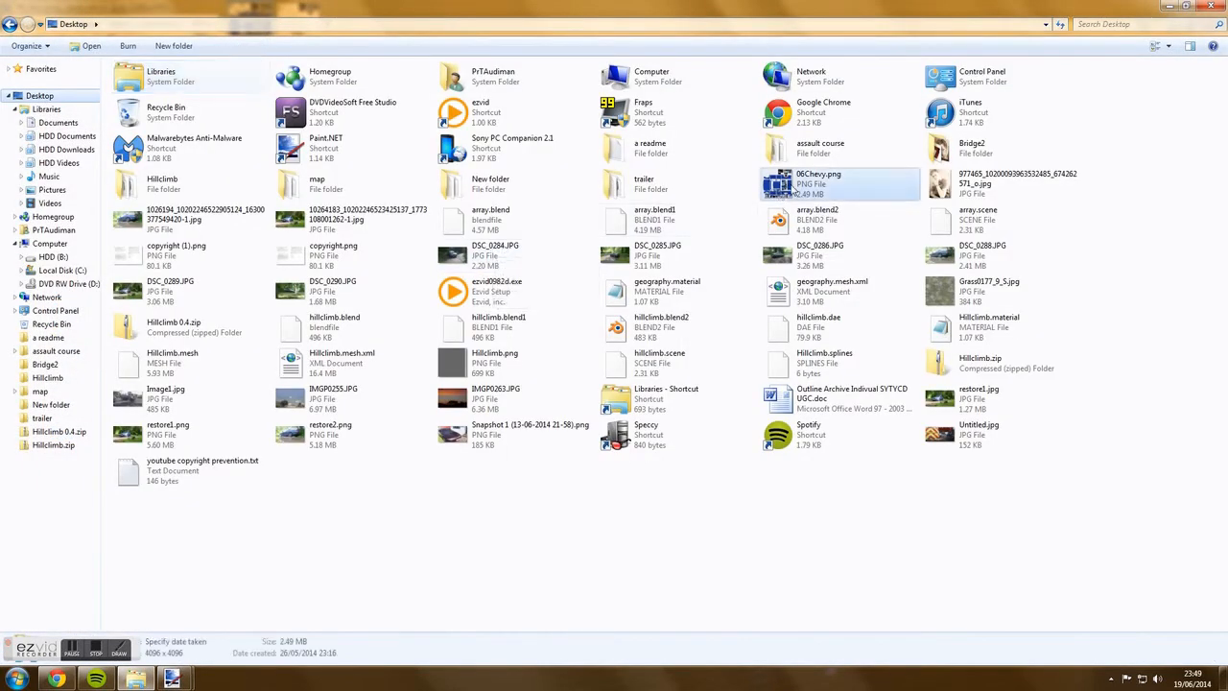
pyautogui.click(821, 427)
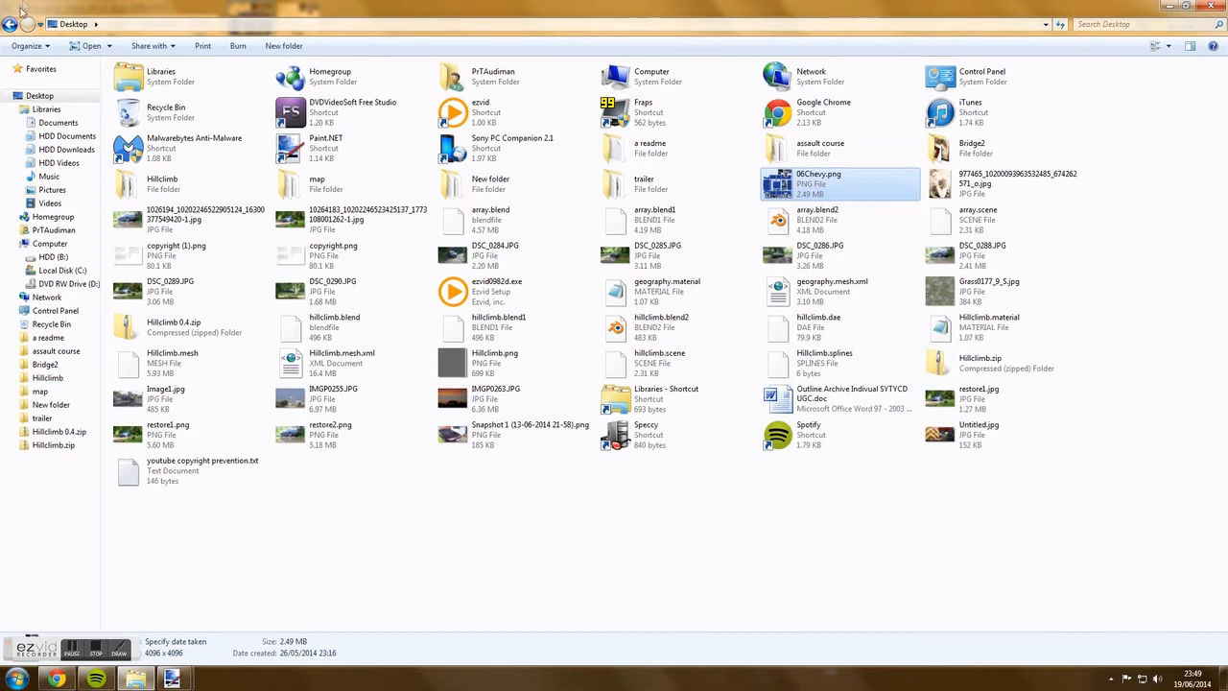
pyautogui.click(11, 24)
pyautogui.rightClick(220, 117)
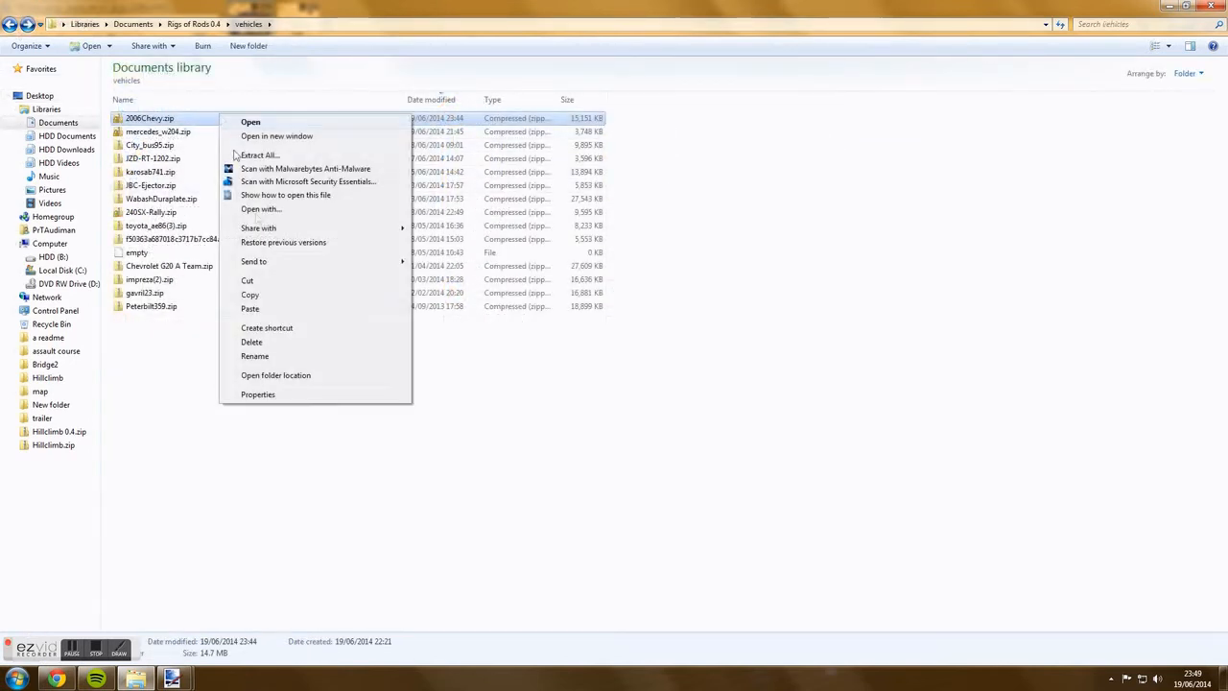
pyautogui.click(276, 308)
pyautogui.click(547, 305)
# Start Rigs of Rods, load the Simple Test Terrain and spawn the 2006 Chevy Silverado 2500 EXT Cab.
pyautogui.click(17, 678)
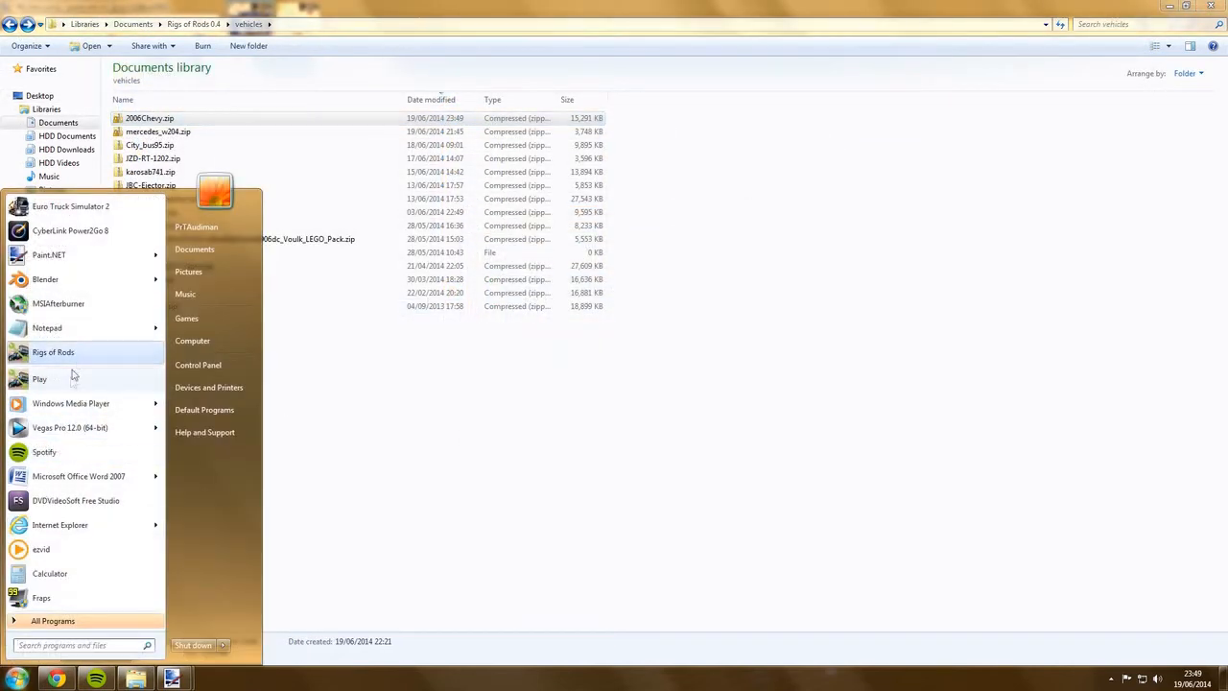
pyautogui.click(73, 379)
pyautogui.click(593, 502)
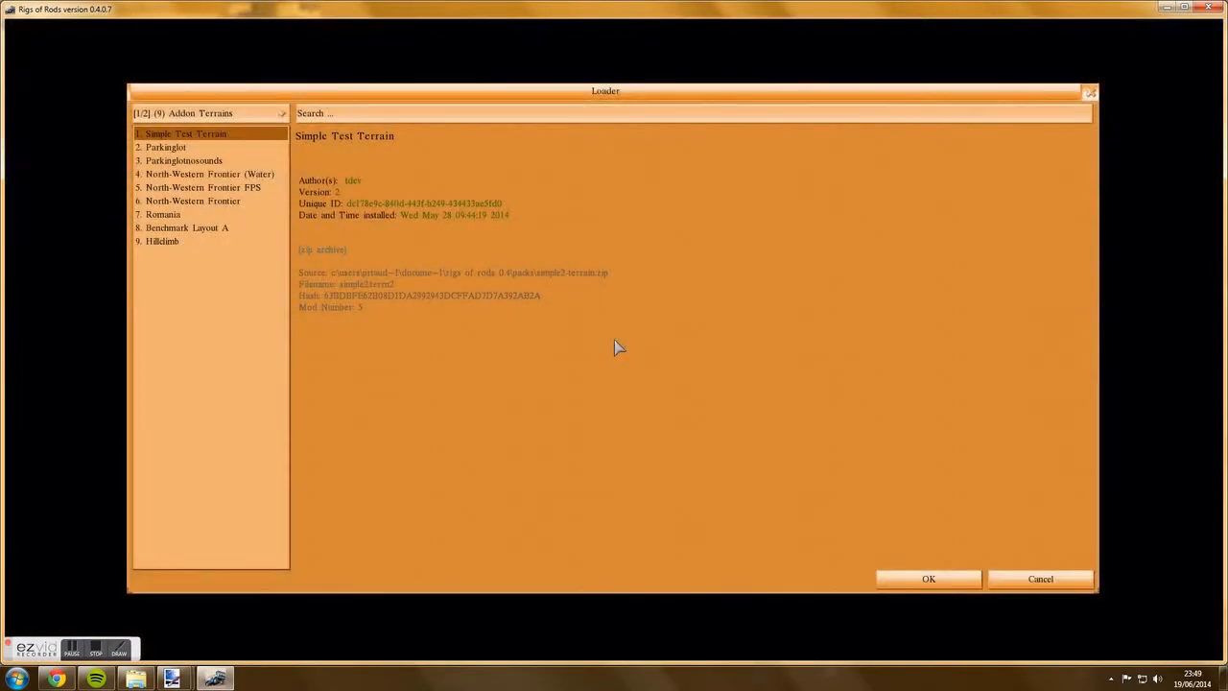
pyautogui.press('Return')
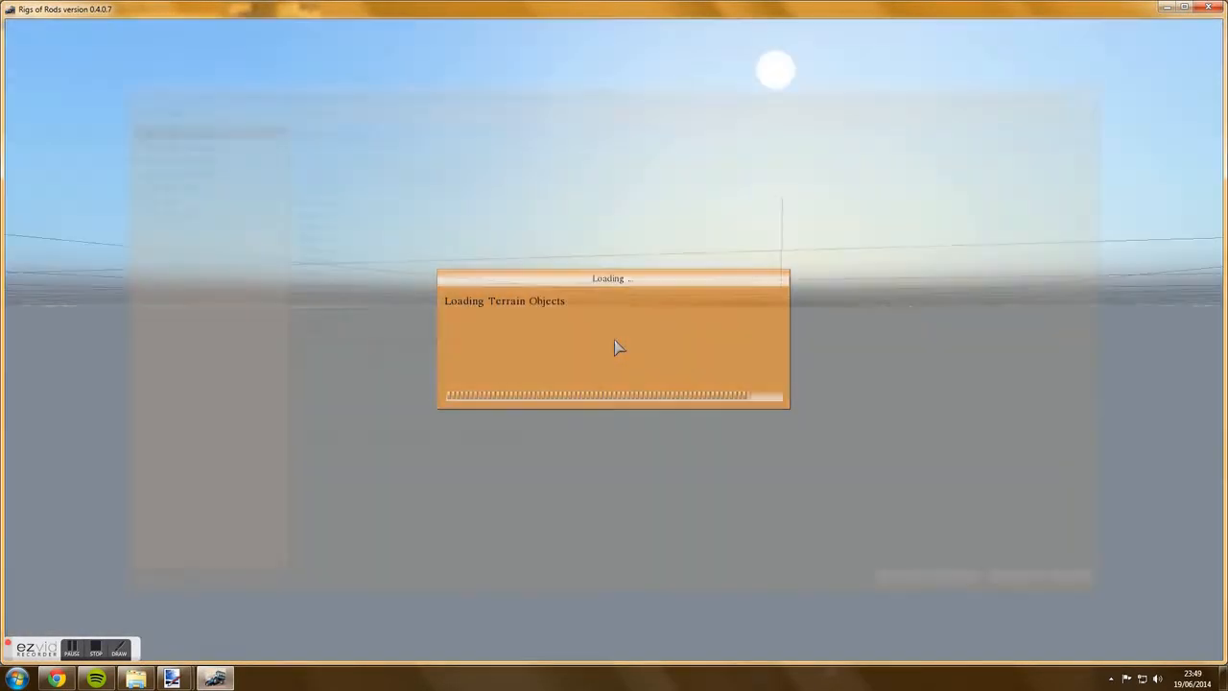
pyautogui.press('Left')
pyautogui.press('Up')
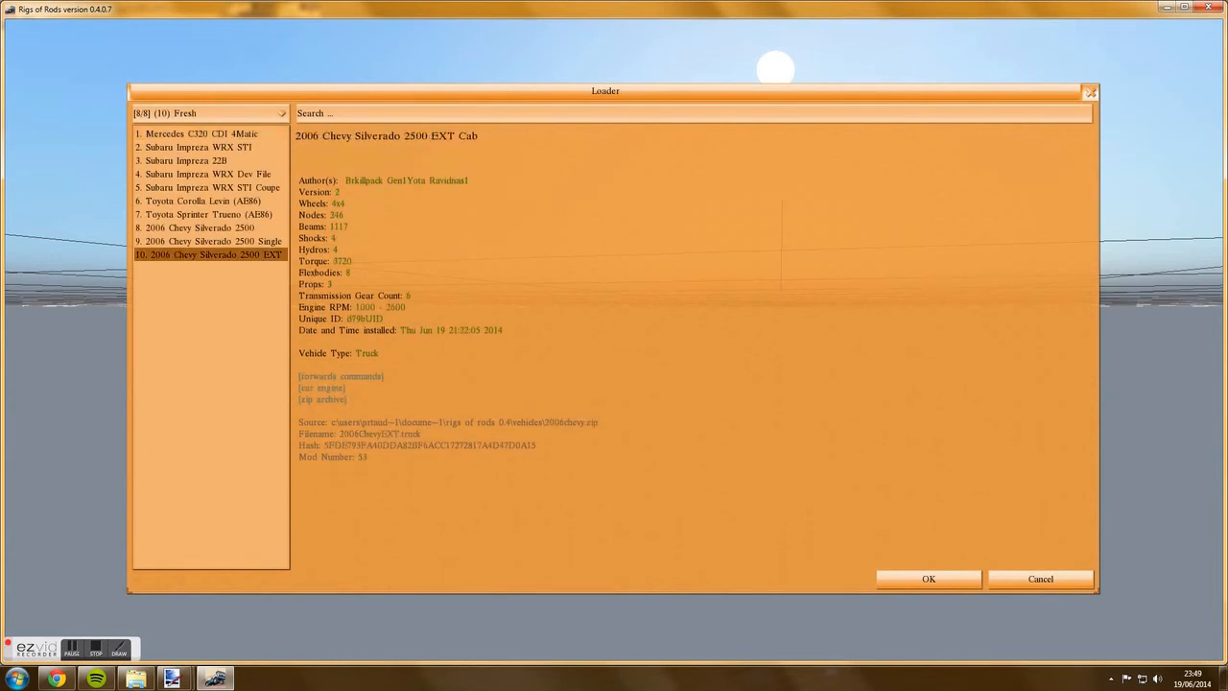
pyautogui.press('Return')
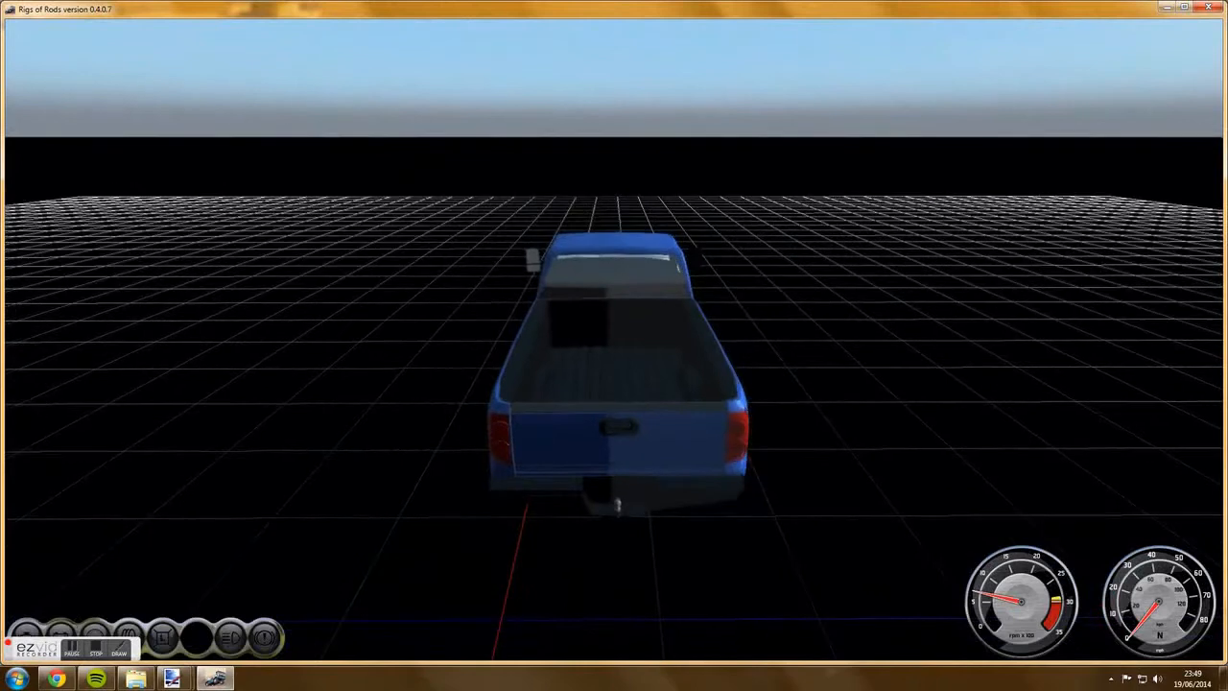
# Examine the business logo on the pickup's door from the side and front, and exit the game.
pyautogui.press('u')
pyautogui.moveTo(924, 335); pyautogui.dragTo(926, 340)
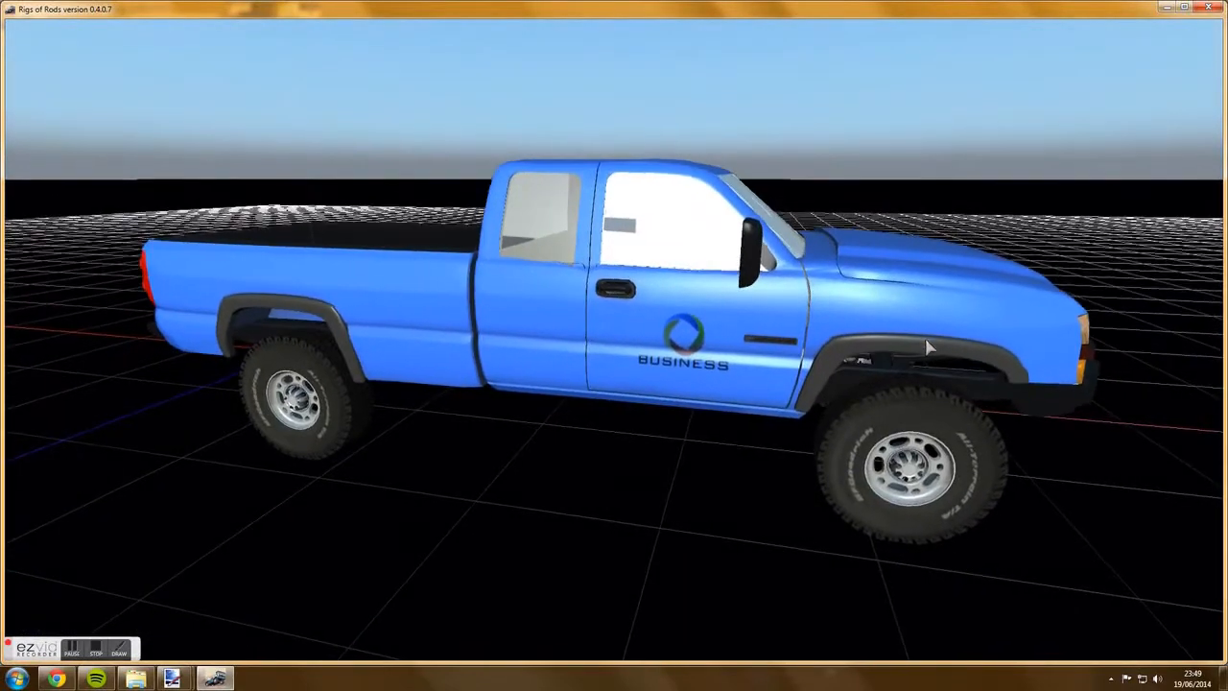
pyautogui.moveTo(466, 426); pyautogui.dragTo(468, 433)
pyautogui.scroll(3, 466, 426)
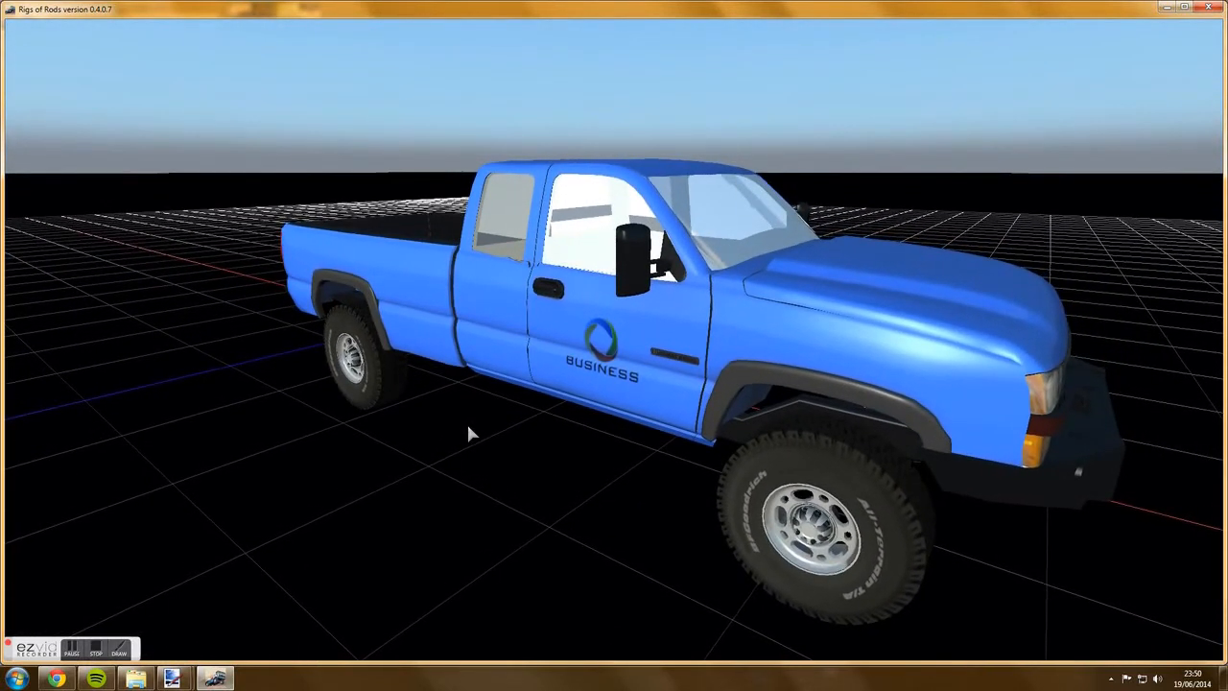
pyautogui.hotkey('alt', 'F4')
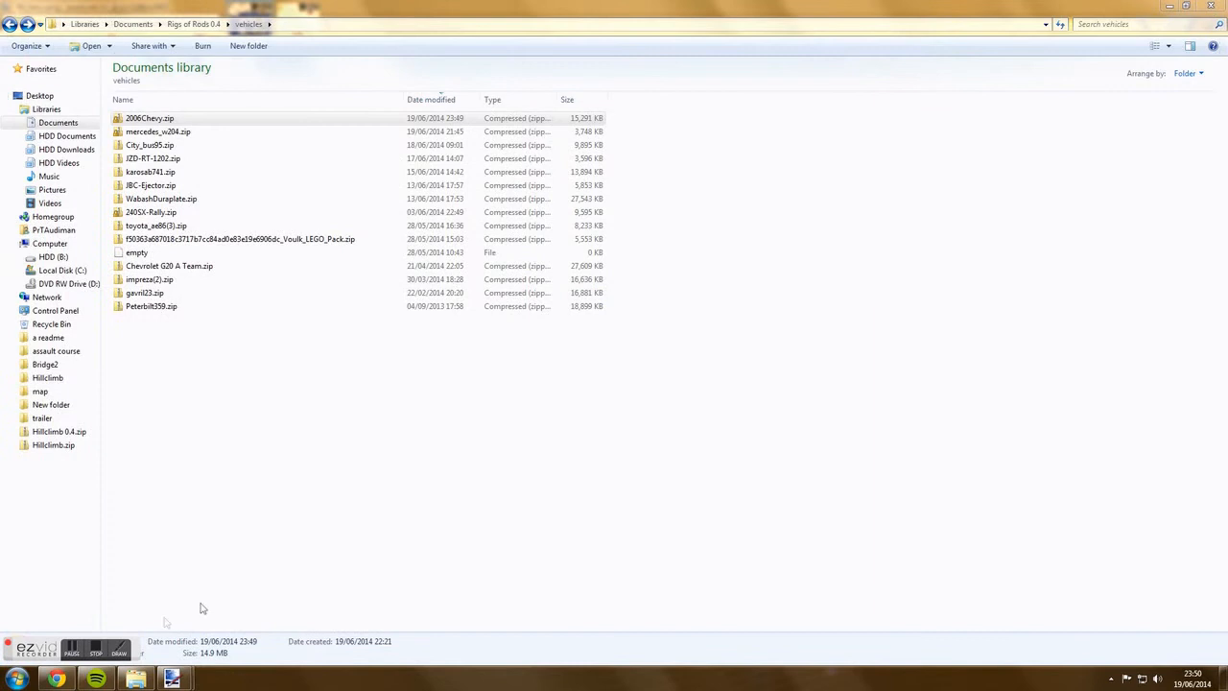
pyautogui.click(95, 653)
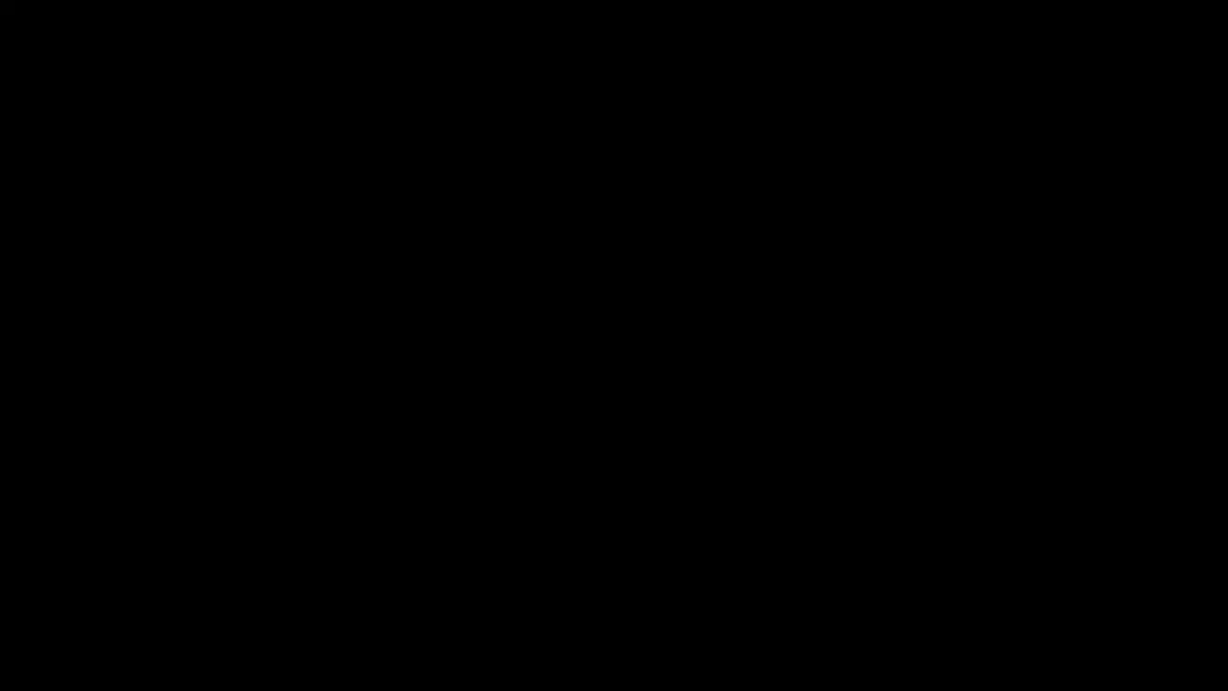